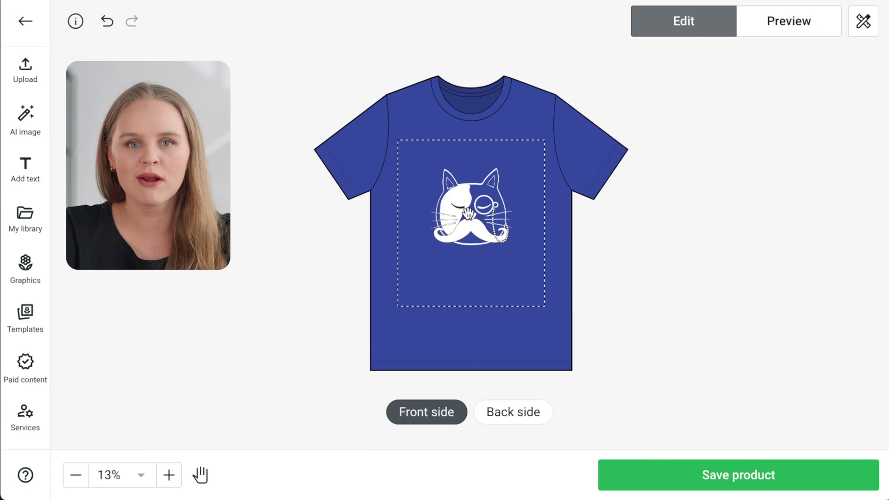
Select the white mustached-cat graphic on the blue T-shirt's front
{"action": "left_click", "coordinate": [469, 213]}
Drag the cat graphic slightly higher and bring up its numeric position fields in Variants and layers
{"action": "mouse_move", "coordinate": [469, 213]}
{"action": "left_mouse_down"}
{"action": "mouse_move", "coordinate": [452, 207]}
{"action": "mouse_move", "coordinate": [474, 219]}
{"action": "mouse_move", "coordinate": [467, 209]}
{"action": "left_mouse_up"}
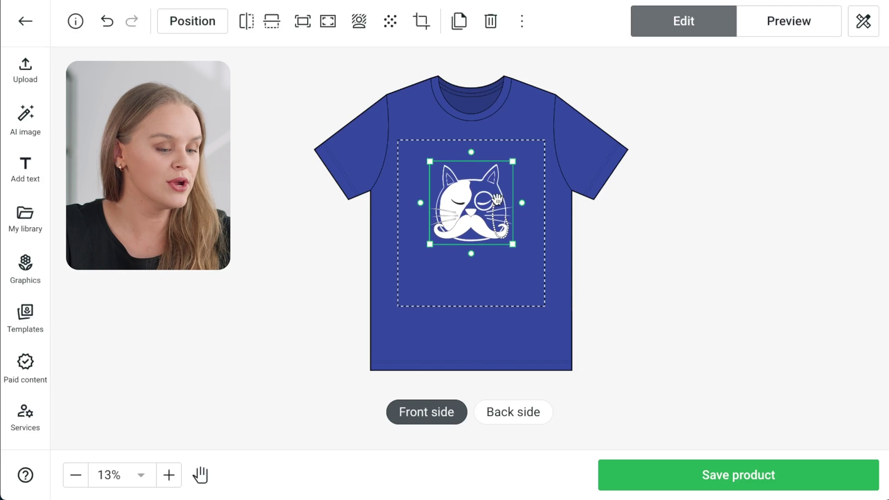
{"action": "left_click", "coordinate": [864, 21]}
{"action": "scroll", "coordinate": [740, 366], "scroll_direction": "down", "scroll_amount": 5}
{"action": "left_click", "coordinate": [668, 249]}
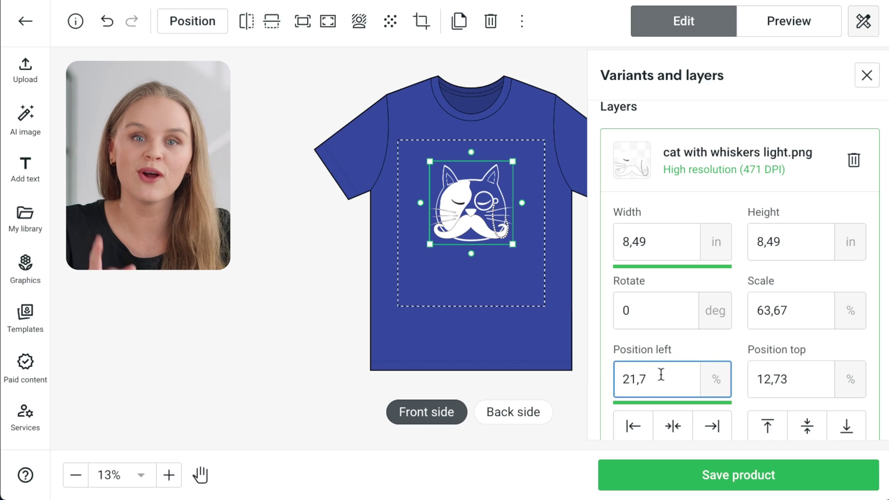
Nudge the cat to 23.7% left and -0.27% top, then deselect it
{"action": "key", "text": "Return"}
{"action": "key", "text": "Left"}
{"action": "key", "text": "Left"}
{"action": "key", "text": "Left"}
{"action": "key", "text": "Left"}
{"action": "key", "text": "Left"}
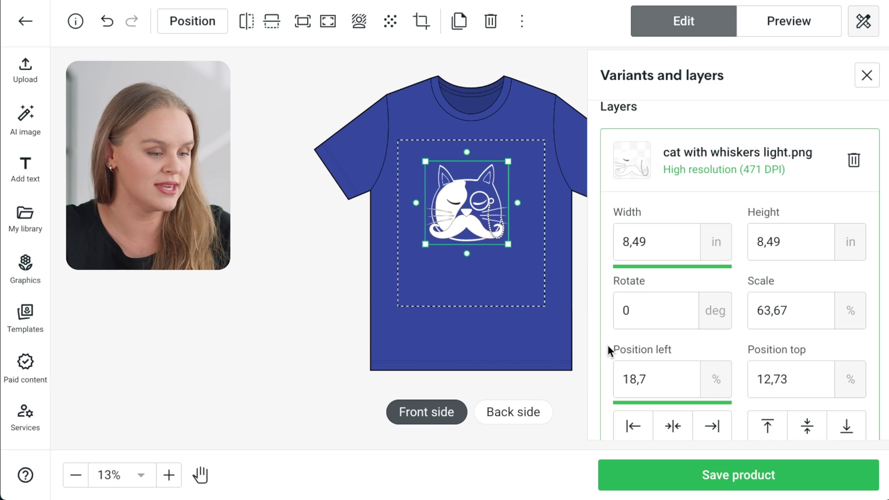
{"action": "key", "text": "Up"}
{"action": "key", "text": "Up"}
{"action": "key", "text": "Up"}
{"action": "key", "text": "Up"}
{"action": "key", "text": "Up"}
{"action": "key", "text": "Up"}
{"action": "key", "text": "Up"}
{"action": "key", "text": "Up"}
{"action": "key", "text": "Up"}
{"action": "key", "text": "Up"}
{"action": "key", "text": "Up"}
{"action": "key", "text": "Up"}
{"action": "key", "text": "Up"}
{"action": "key", "text": "Up"}
{"action": "key", "text": "Up"}
{"action": "key", "text": "Up"}
{"action": "key", "text": "Up"}
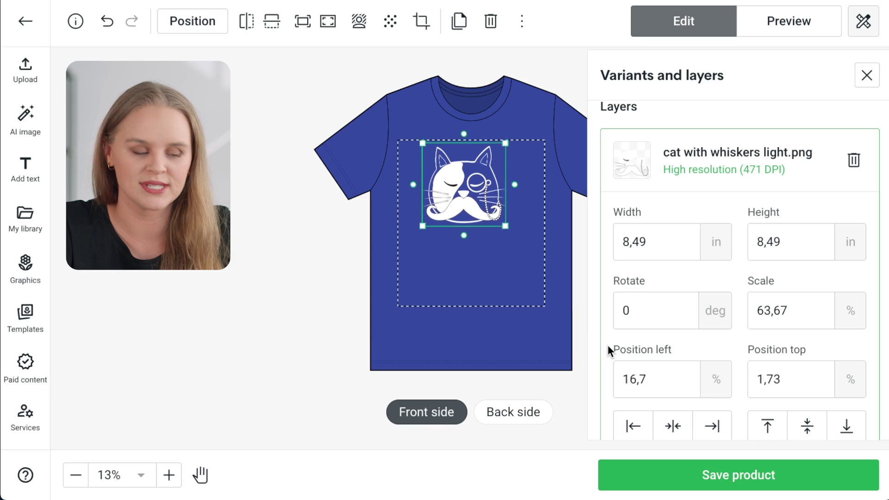
{"action": "key", "text": "Up"}
{"action": "key", "text": "Up"}
{"action": "key", "text": "Up"}
{"action": "key", "text": "Right"}
{"action": "key", "text": "Right"}
{"action": "key", "text": "Right"}
{"action": "key", "text": "Right"}
{"action": "key", "text": "Right"}
{"action": "key", "text": "Right"}
{"action": "key", "text": "Down"}
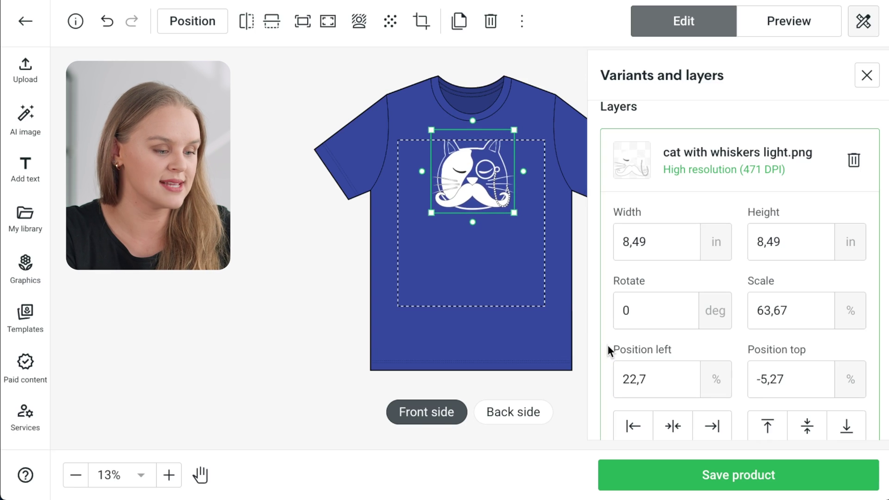
{"action": "key", "text": "Down"}
{"action": "key", "text": "Down"}
{"action": "key", "text": "Down"}
{"action": "key", "text": "Right"}
{"action": "key", "text": "Right"}
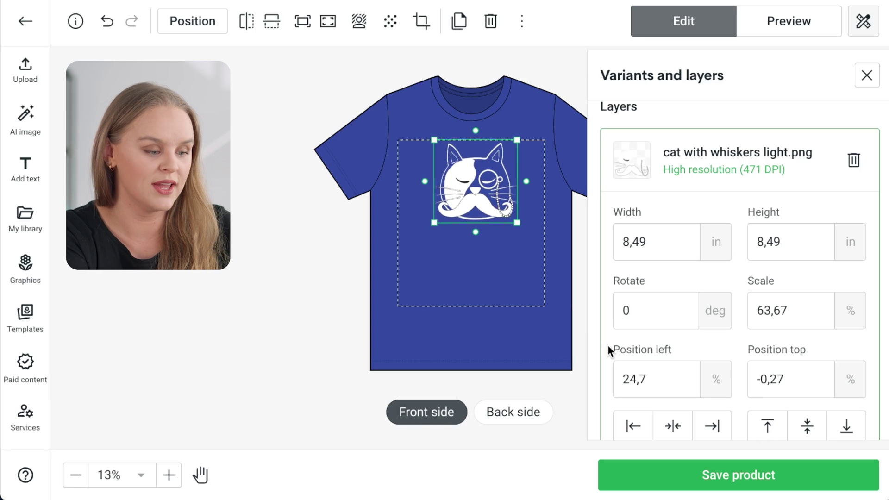
{"action": "key", "text": "Left"}
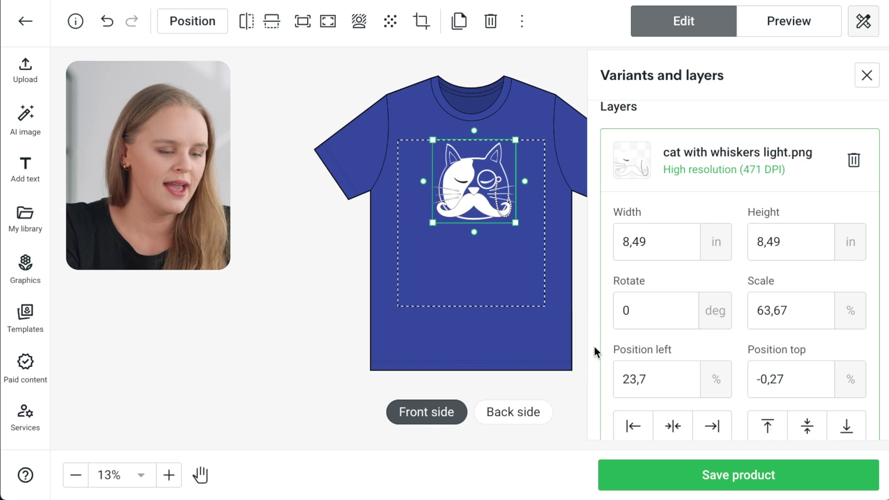
{"action": "left_click", "coordinate": [247, 423]}
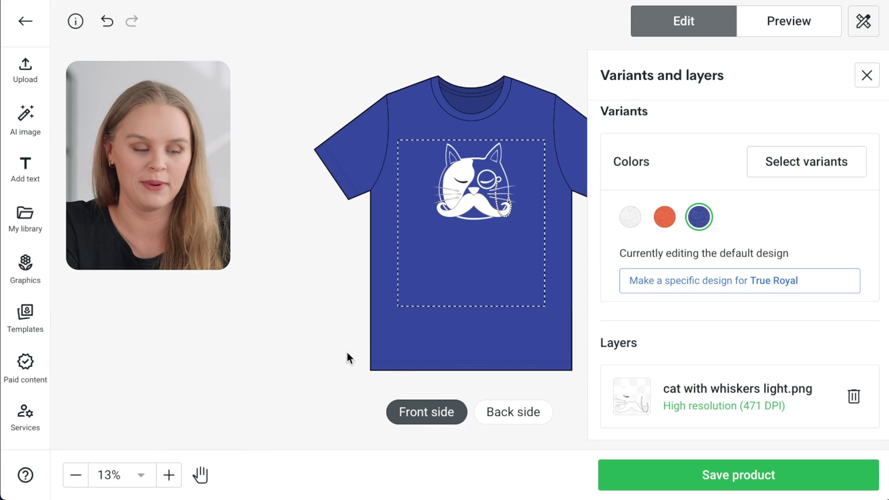
Pan the shirt view and read through the keyboard Shortcuts list in Help
{"action": "left_click_drag", "start_coordinate": [355, 339], "coordinate": [199, 328]}
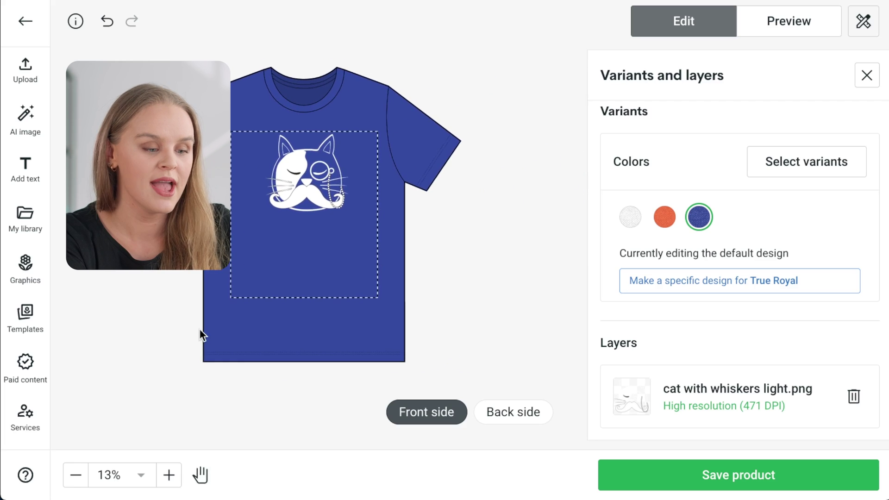
{"action": "left_click", "coordinate": [25, 475]}
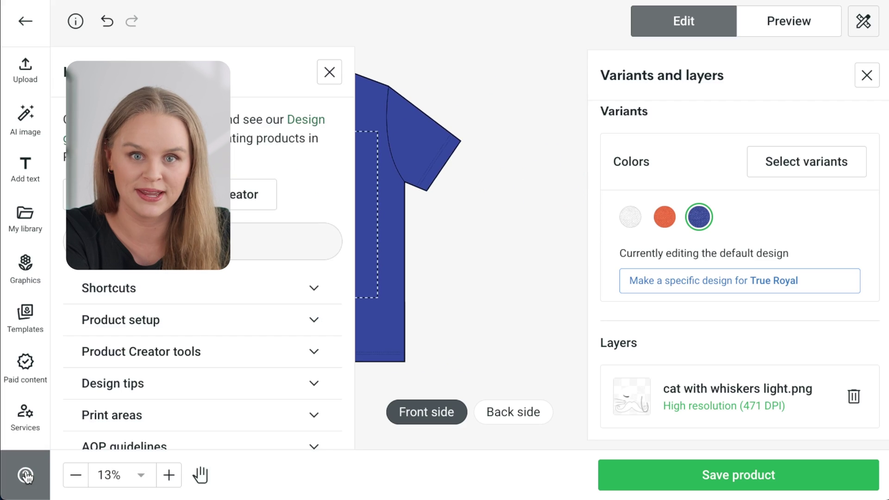
{"action": "left_click", "coordinate": [122, 288]}
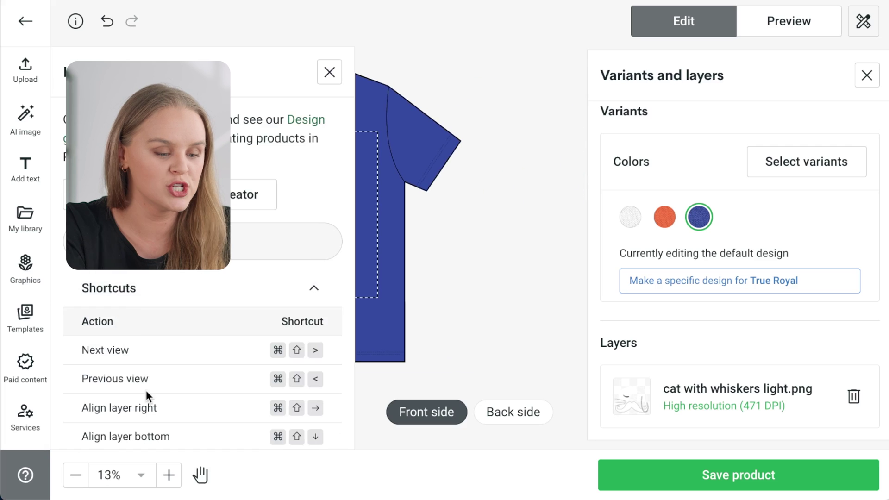
{"action": "scroll", "coordinate": [146, 393], "scroll_direction": "down", "scroll_amount": 1}
{"action": "scroll", "coordinate": [146, 393], "scroll_direction": "down", "scroll_amount": 6}
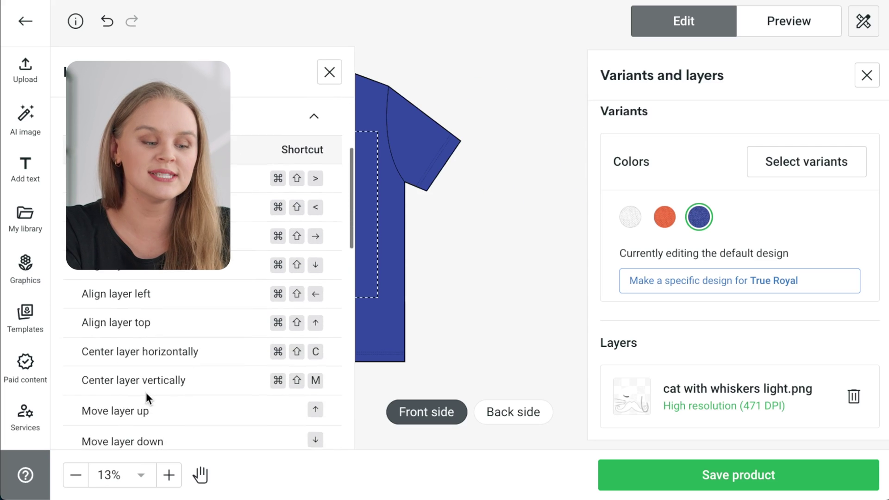
{"action": "scroll", "coordinate": [146, 392], "scroll_direction": "down", "scroll_amount": 7}
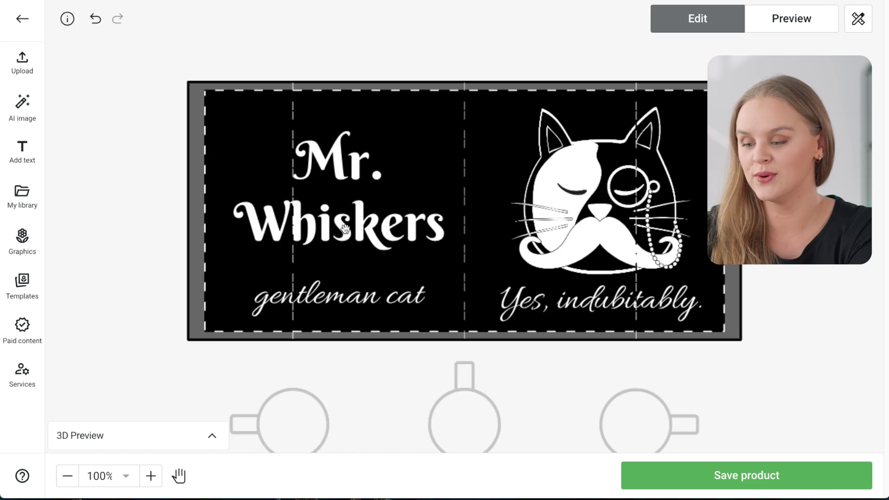
Duplicate the Mr. Whiskers title, colour the copy dark red and offset it over the original
{"action": "left_click", "coordinate": [351, 217]}
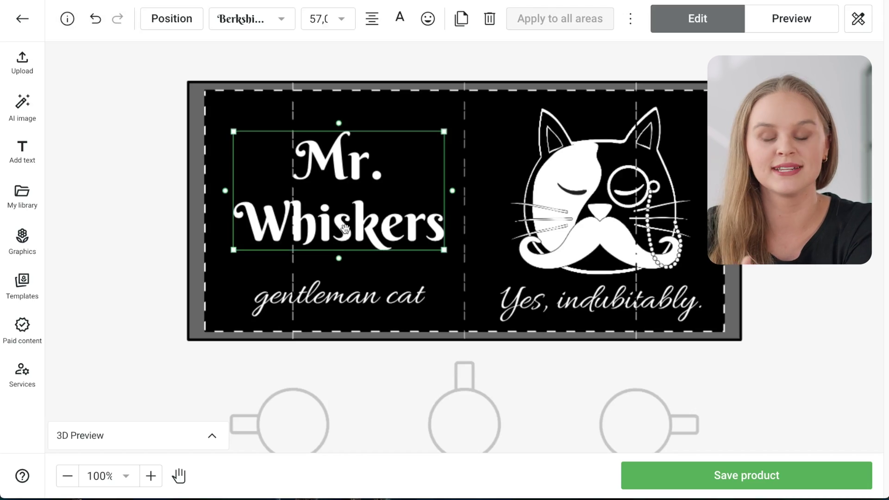
{"action": "left_click", "coordinate": [461, 19]}
{"action": "left_click", "coordinate": [400, 19]}
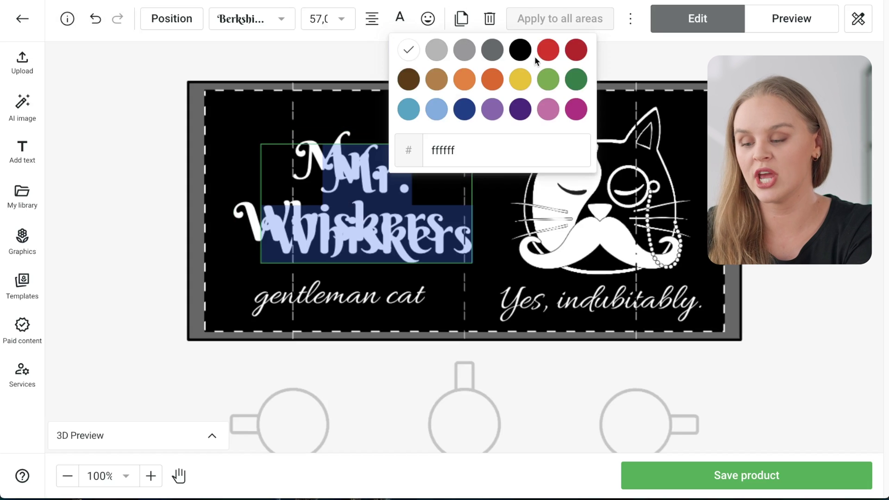
{"action": "left_click", "coordinate": [576, 50]}
{"action": "left_click", "coordinate": [403, 144]}
{"action": "left_click_drag", "start_coordinate": [373, 183], "coordinate": [349, 176]}
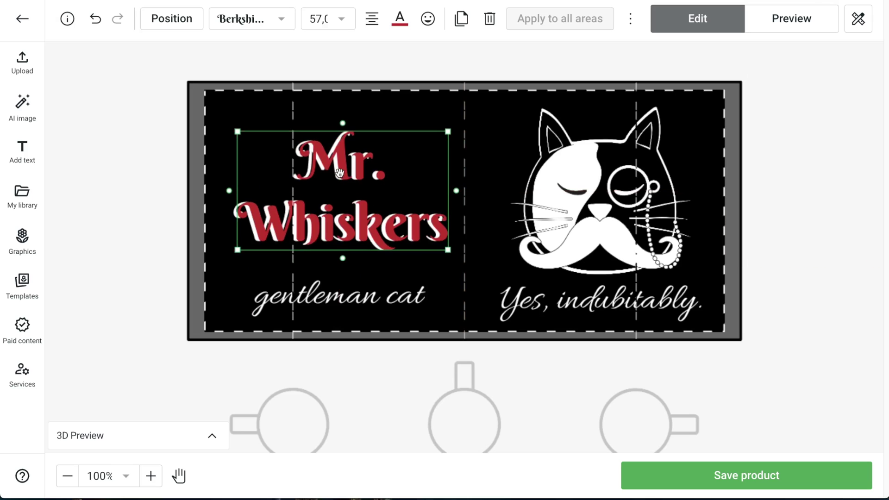
Reorder layers so the white title sits above the red copy, then select the title
{"action": "left_click", "coordinate": [857, 20]}
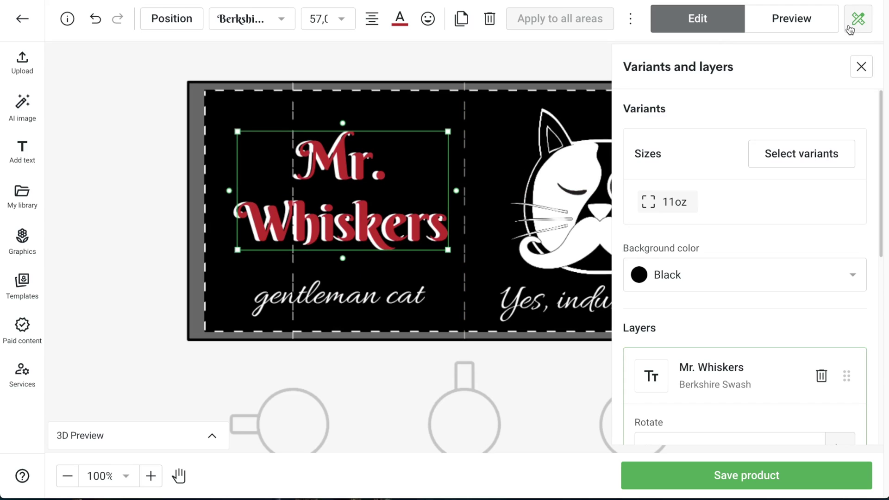
{"action": "scroll", "coordinate": [796, 283], "scroll_direction": "down", "scroll_amount": 3}
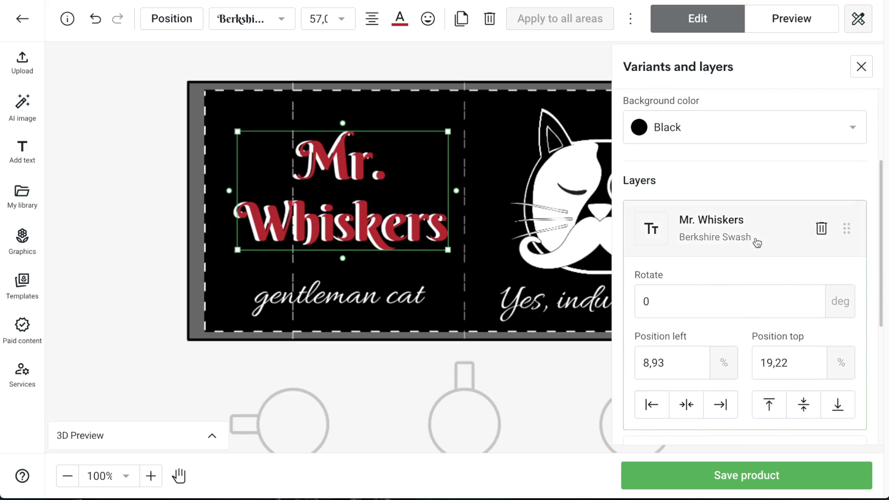
{"action": "left_click", "coordinate": [757, 242]}
{"action": "scroll", "coordinate": [801, 201], "scroll_direction": "down", "scroll_amount": 2}
{"action": "left_click_drag", "start_coordinate": [846, 160], "coordinate": [843, 244]}
{"action": "left_click_drag", "start_coordinate": [840, 287], "coordinate": [839, 290]}
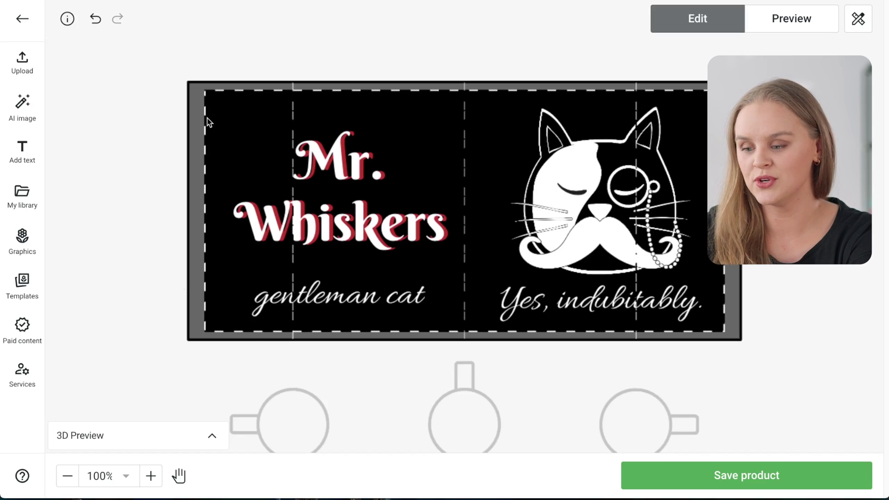
{"action": "left_click_drag", "start_coordinate": [210, 111], "coordinate": [444, 265]}
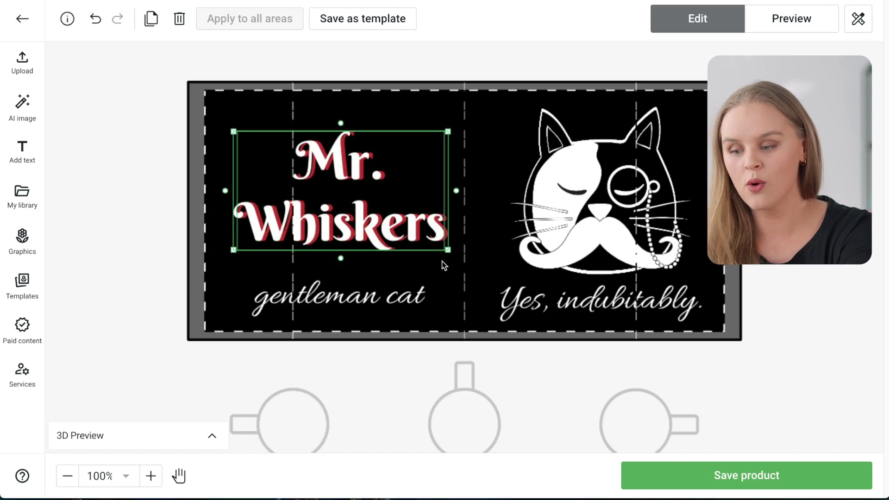
Save the cat and 'Yes, indubitably.' caption together as a template named 'indubitably'
{"action": "left_click", "coordinate": [369, 28]}
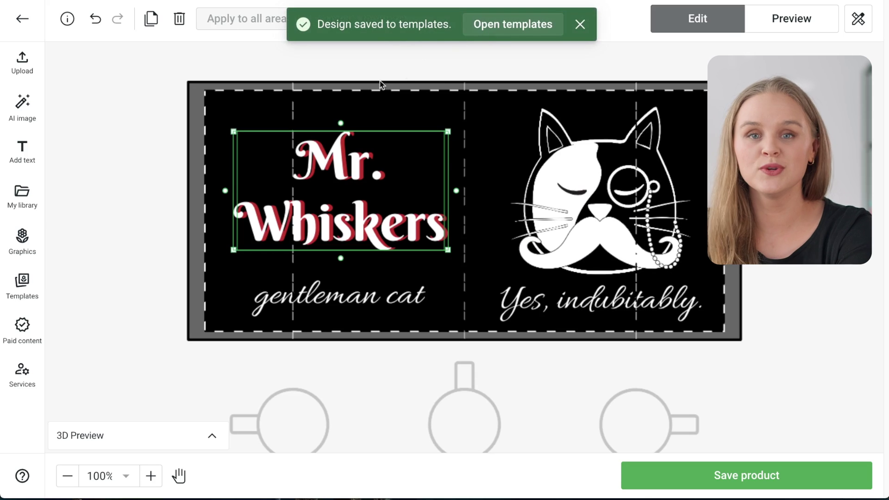
{"action": "left_click_drag", "start_coordinate": [167, 89], "coordinate": [690, 330]}
{"action": "left_click", "coordinate": [598, 367]}
{"action": "left_click_drag", "start_coordinate": [491, 101], "coordinate": [721, 327]}
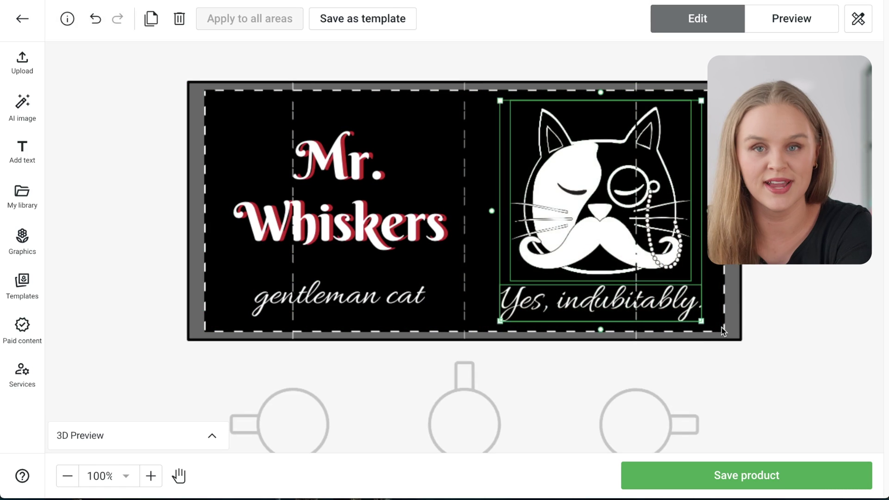
{"action": "left_click", "coordinate": [365, 24]}
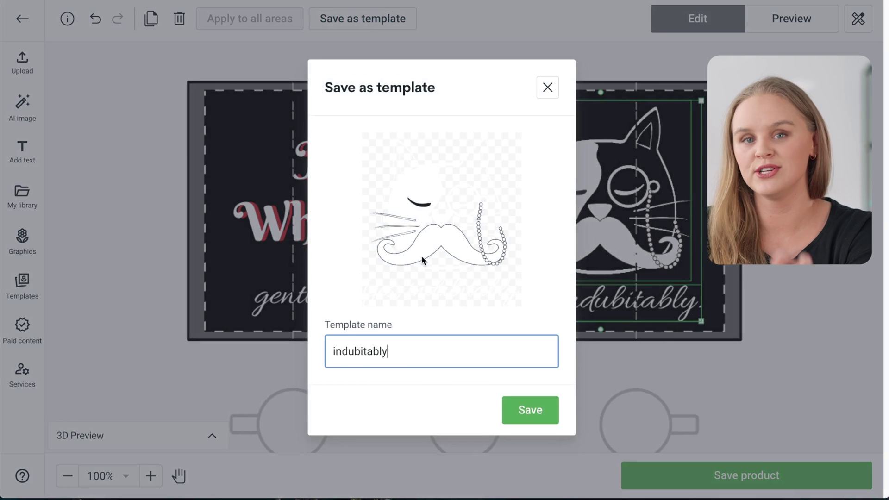
{"action": "left_click", "coordinate": [530, 410]}
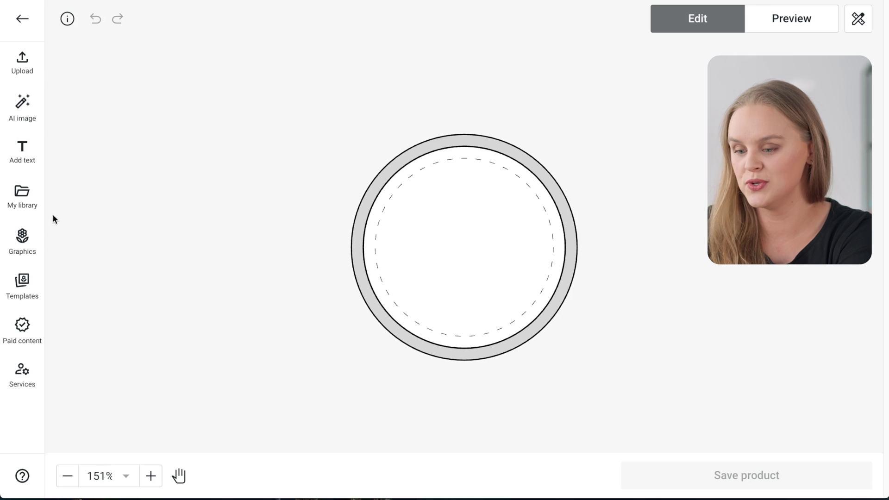
Apply the 'indubitably' template to the sticker on a dark red background, shrunk and centred
{"action": "left_click", "coordinate": [27, 295]}
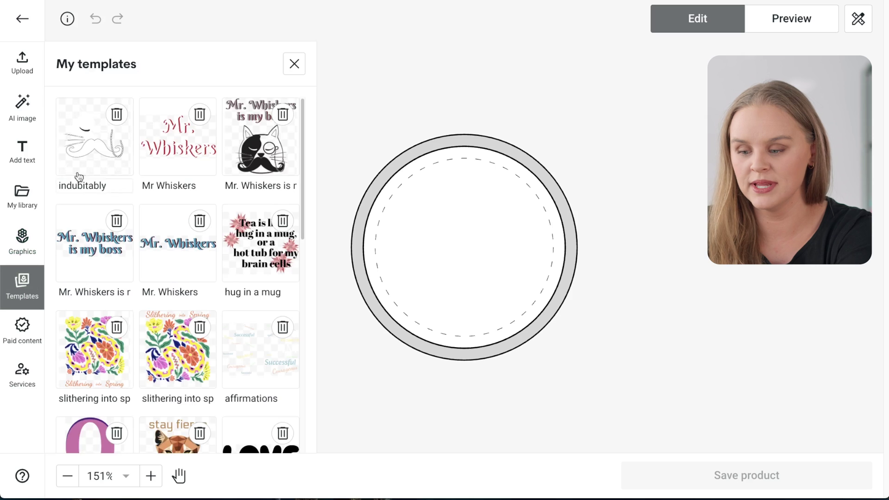
{"action": "left_click", "coordinate": [102, 155]}
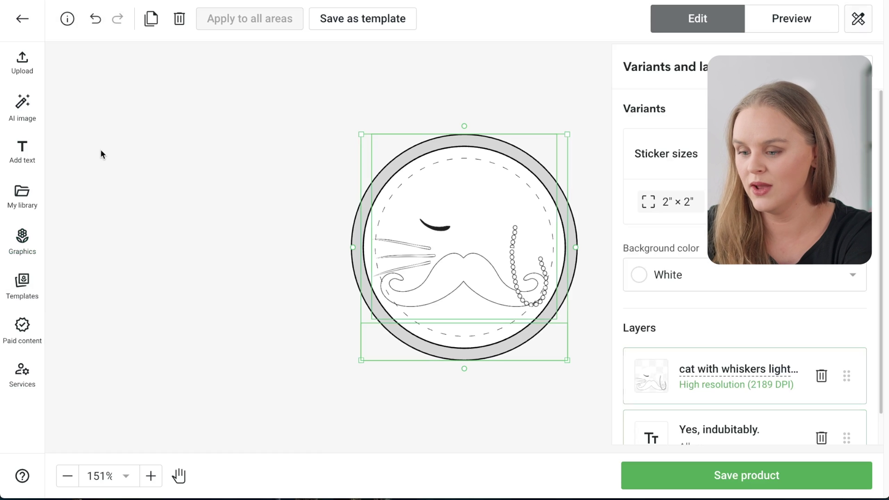
{"action": "left_click", "coordinate": [695, 275]}
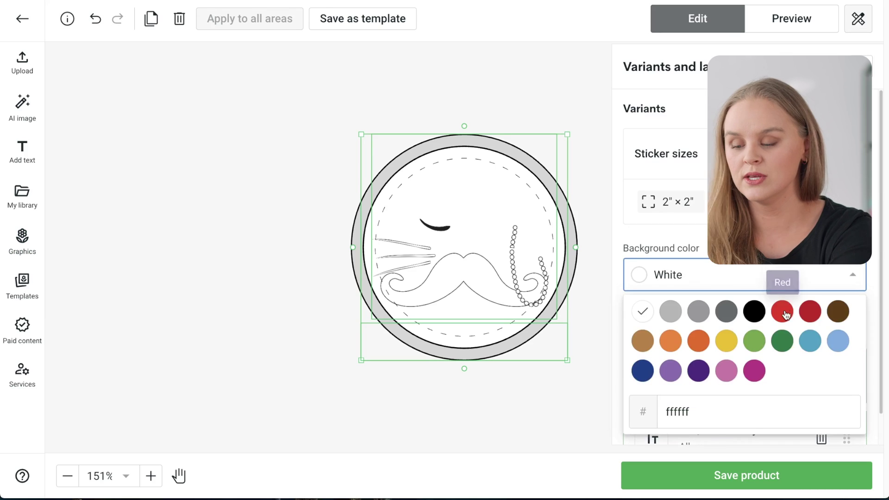
{"action": "left_click", "coordinate": [810, 313]}
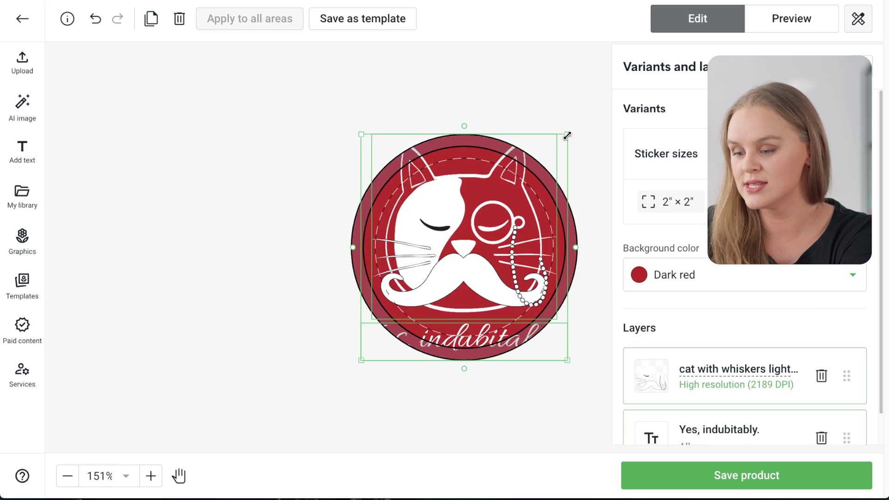
{"action": "left_click_drag", "start_coordinate": [565, 136], "coordinate": [505, 198]}
{"action": "left_click_drag", "start_coordinate": [437, 289], "coordinate": [469, 259]}
{"action": "left_click_drag", "start_coordinate": [533, 321], "coordinate": [510, 307]}
{"action": "left_click_drag", "start_coordinate": [452, 246], "coordinate": [458, 251]}
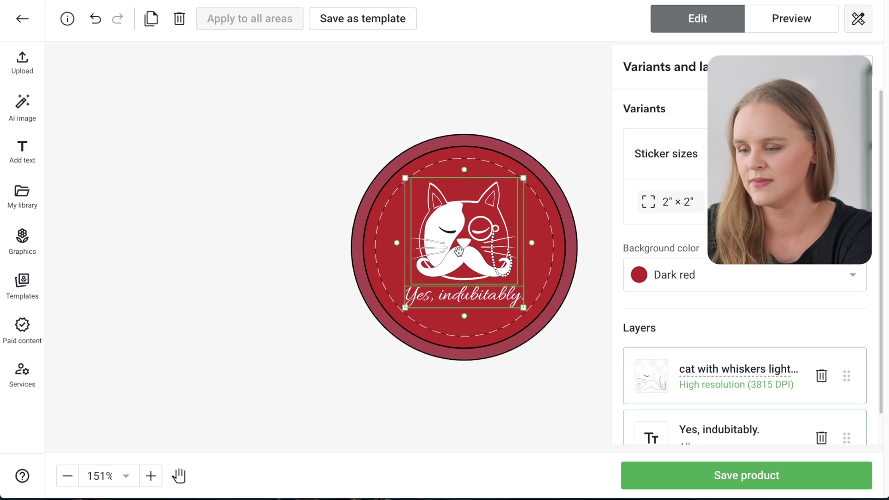
Enlarge the cat slightly and move it down toward the 'Yes, indubitably.' caption
{"action": "left_click", "coordinate": [547, 252]}
{"action": "left_click", "coordinate": [465, 249]}
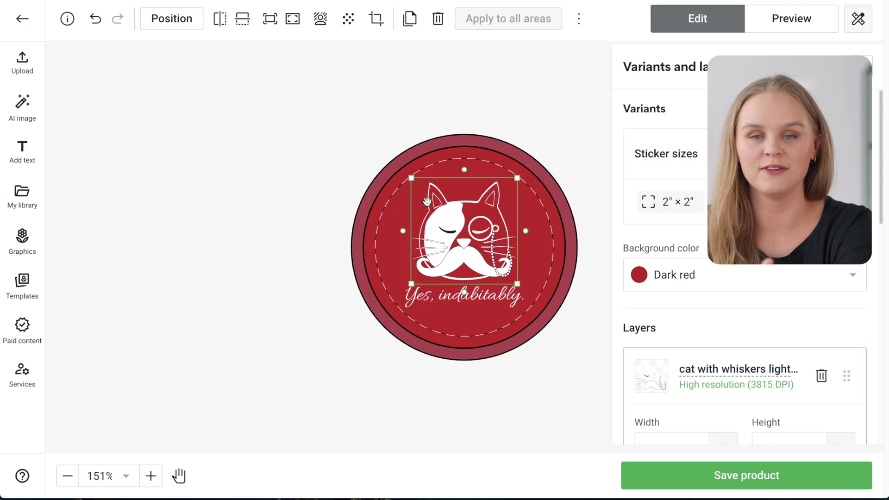
{"action": "left_click_drag", "start_coordinate": [409, 176], "coordinate": [383, 160]}
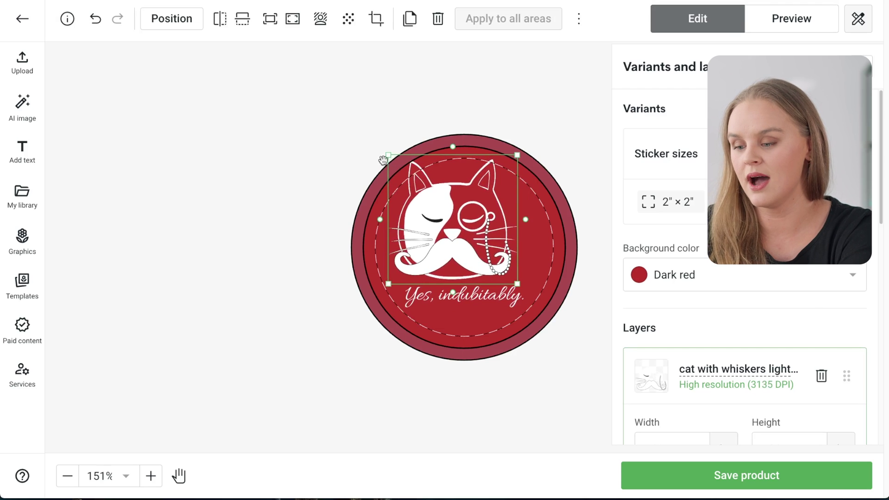
{"action": "left_click", "coordinate": [468, 299]}
{"action": "left_click_drag", "start_coordinate": [468, 233], "coordinate": [480, 251]}
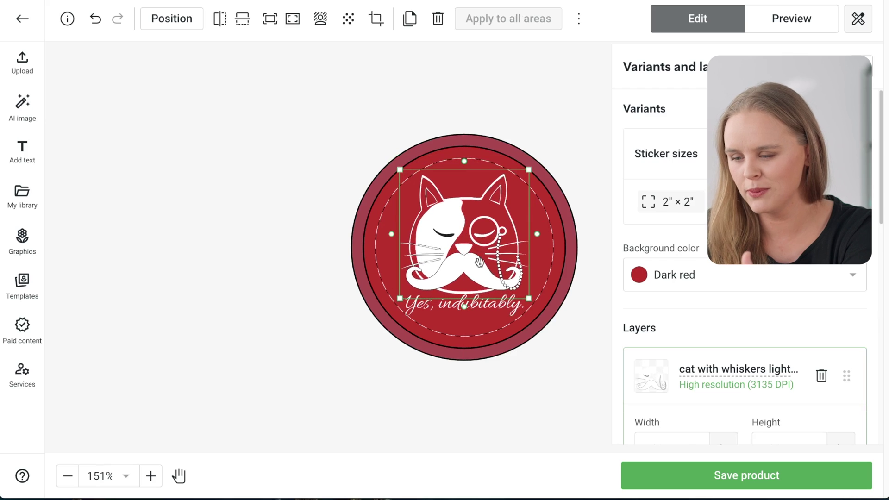
{"action": "left_click", "coordinate": [486, 307]}
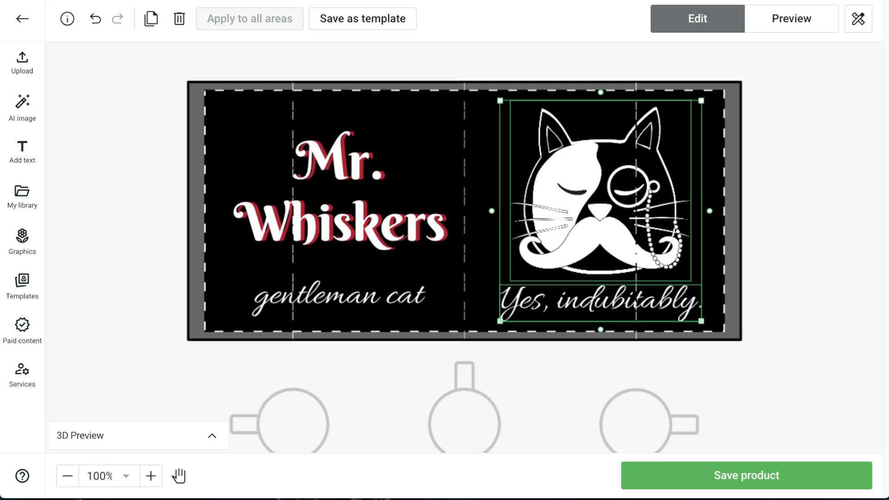
Rotate the mug's 3D preview to the Mr. Whiskers side and back to the cat side
{"action": "left_click", "coordinate": [148, 254]}
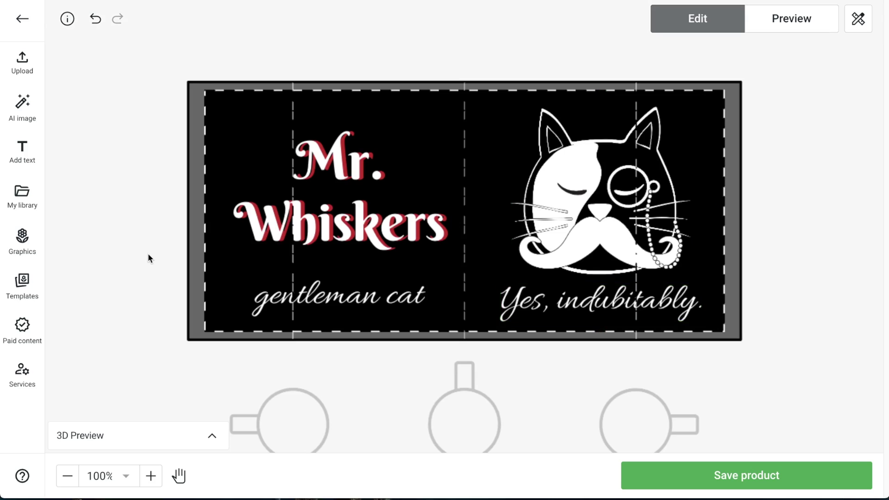
{"action": "left_click", "coordinate": [206, 435]}
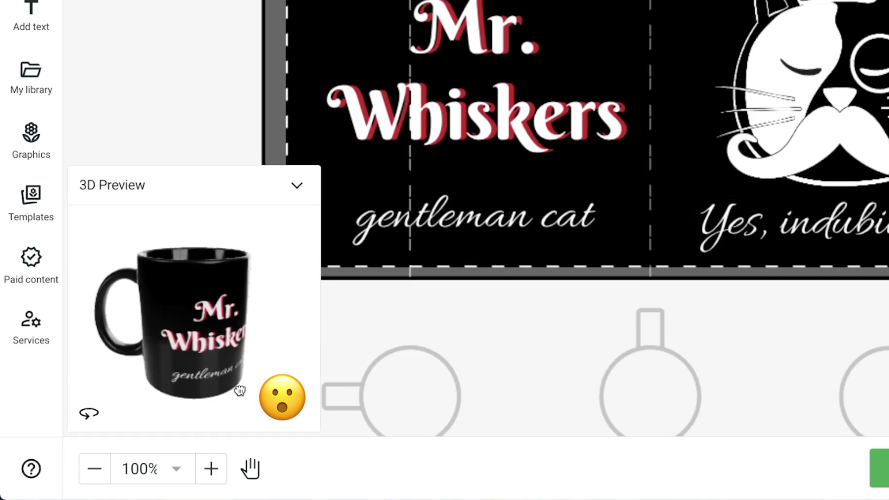
{"action": "left_click_drag", "start_coordinate": [239, 390], "coordinate": [184, 341]}
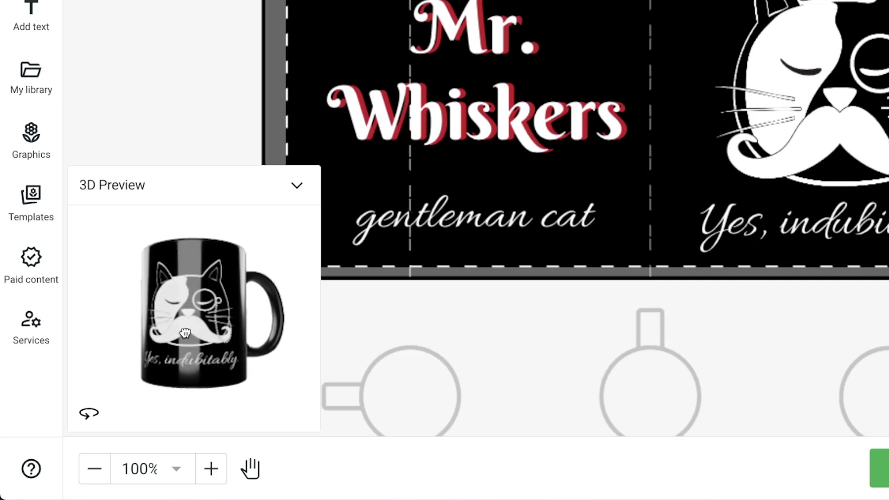
{"action": "left_click_drag", "start_coordinate": [160, 362], "coordinate": [275, 348]}
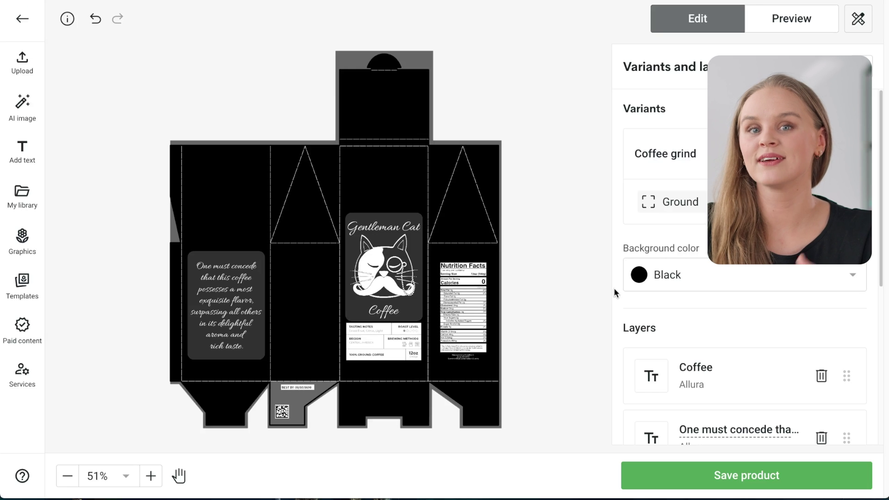
Preview the coffee bag in 3D, then switch to photo mockups showing the back panel
{"action": "left_click", "coordinate": [779, 29]}
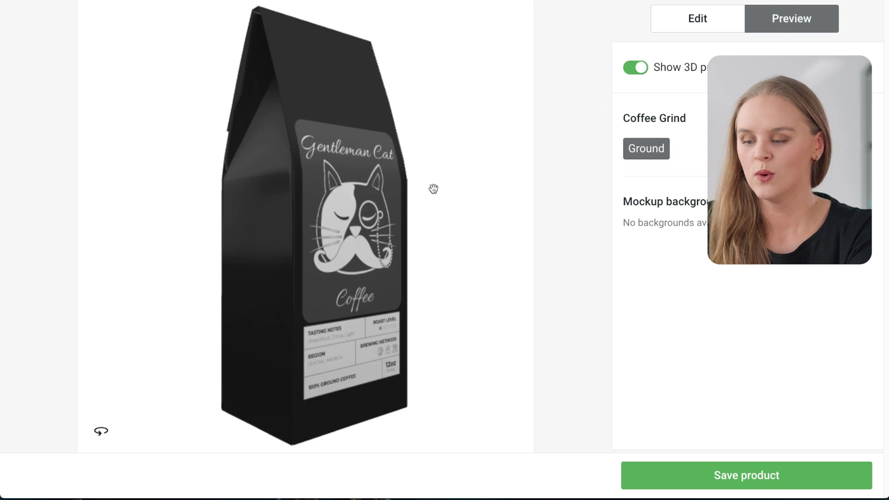
{"action": "left_click_drag", "start_coordinate": [397, 215], "coordinate": [279, 290]}
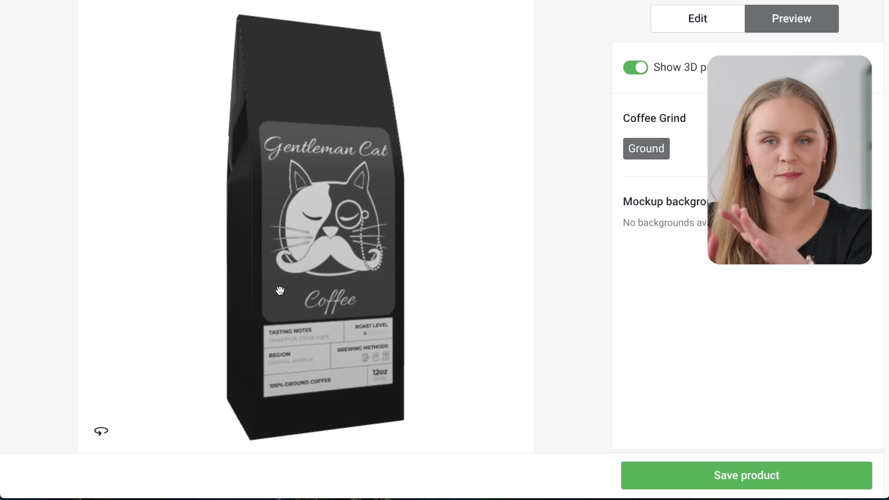
{"action": "left_click", "coordinate": [639, 75]}
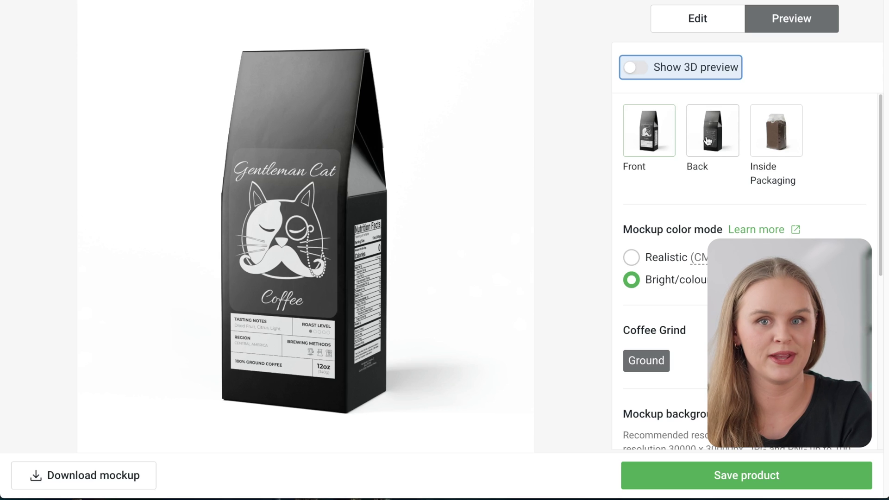
{"action": "left_click", "coordinate": [707, 140]}
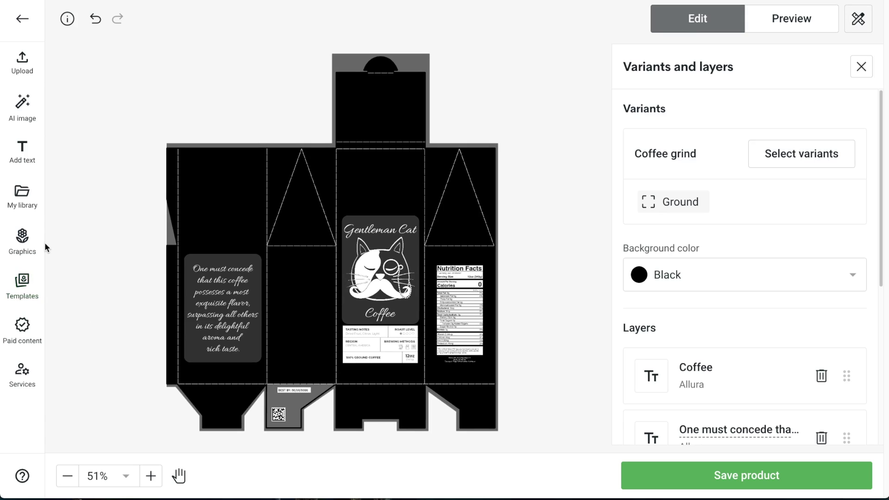
Launch AI image from the left sidebar and place the cursor in the Text prompt box
{"action": "left_click", "coordinate": [29, 121]}
{"action": "left_click", "coordinate": [216, 248]}
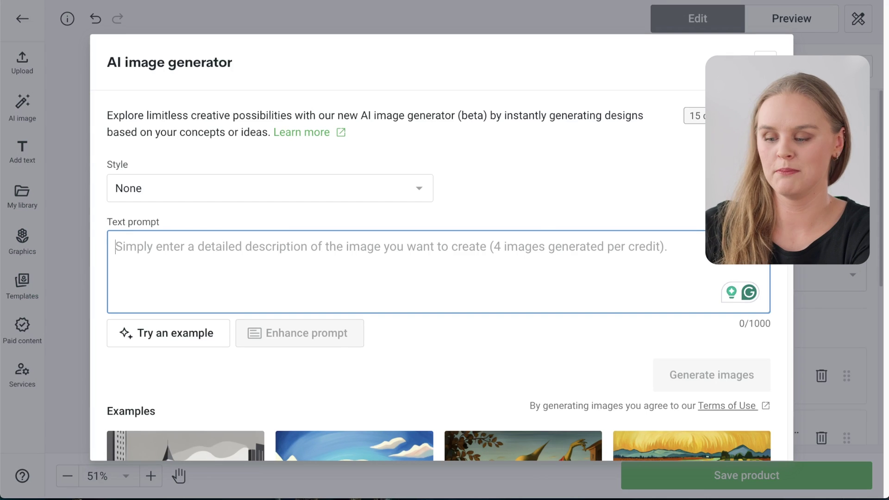
Enter the yarn-pattern prompt, generate images and browse the first results
{"action": "type", "text": "black and white balls of yarn in a repeating pattern"}
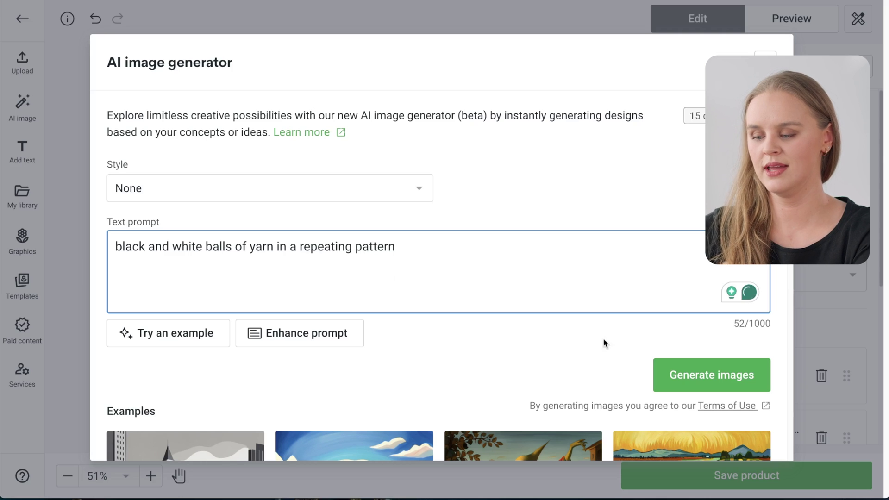
{"action": "left_click", "coordinate": [698, 375]}
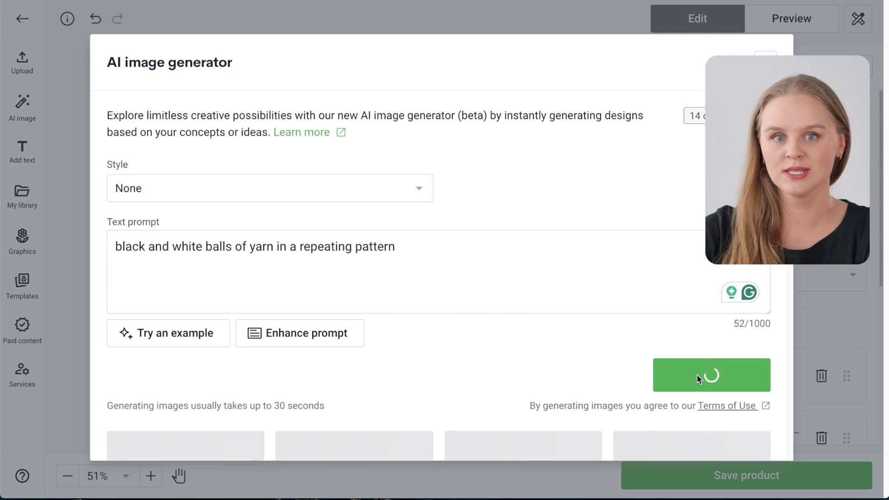
{"action": "scroll", "coordinate": [698, 378], "scroll_direction": "down", "scroll_amount": 3}
{"action": "scroll", "coordinate": [697, 377], "scroll_direction": "down", "scroll_amount": 1}
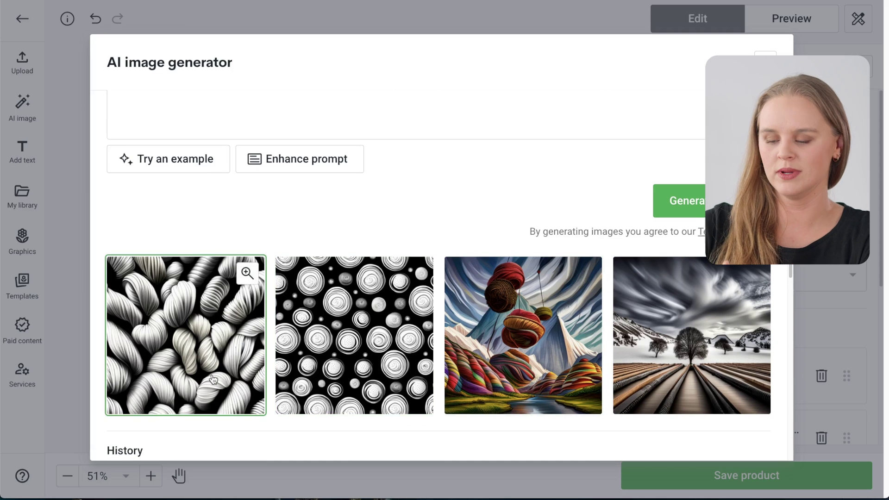
{"action": "scroll", "coordinate": [312, 371], "scroll_direction": "up", "scroll_amount": 4}
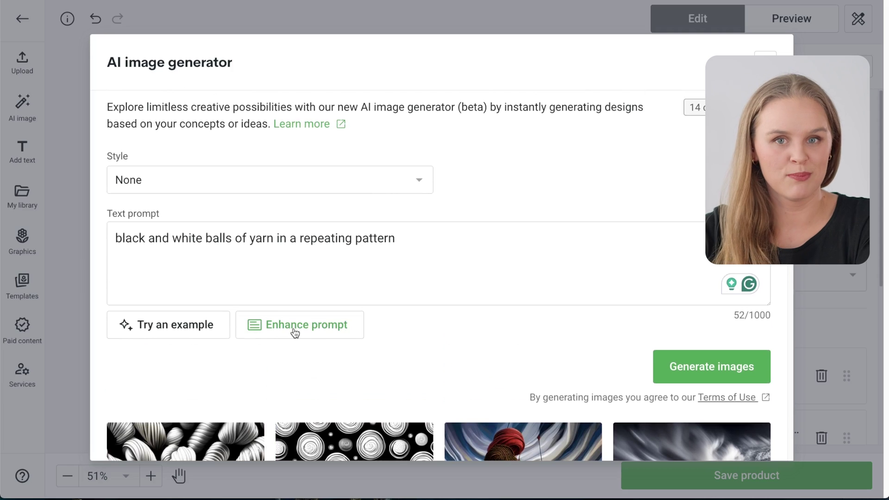
Enhance the prompt, regenerate, and add the fourth yarn-ball image as a new layer
{"action": "left_click", "coordinate": [294, 329]}
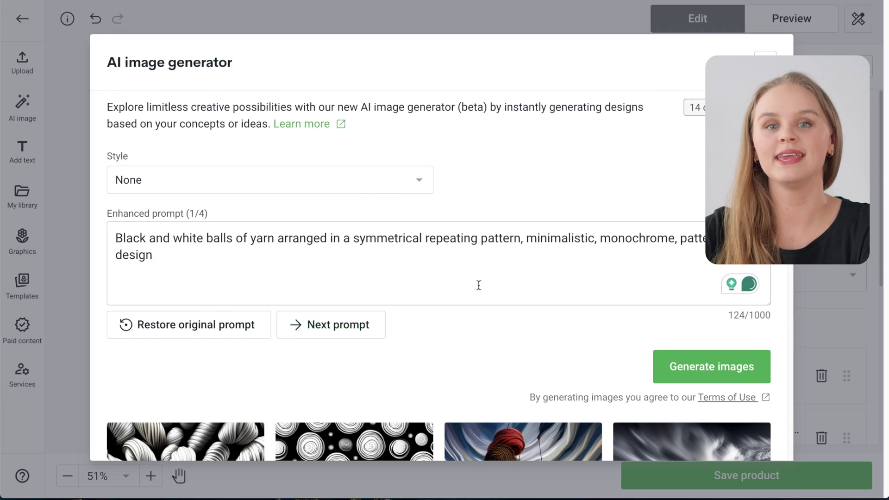
{"action": "left_click", "coordinate": [678, 368]}
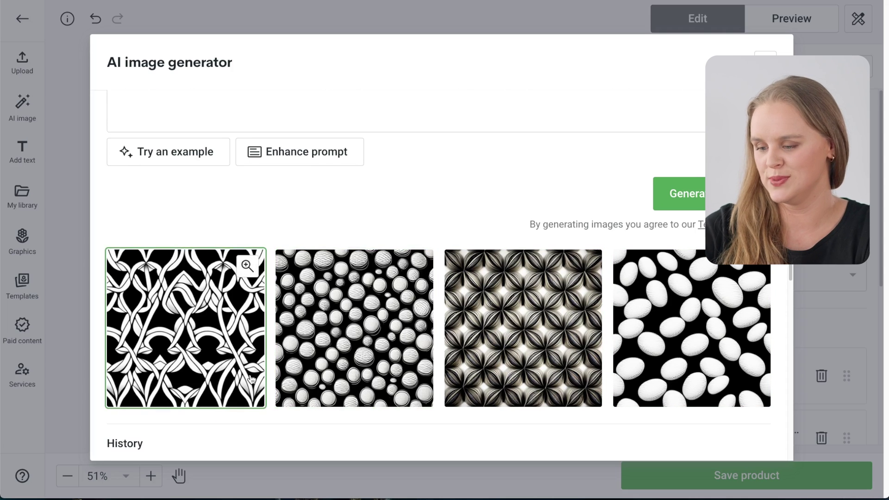
{"action": "left_click", "coordinate": [666, 359]}
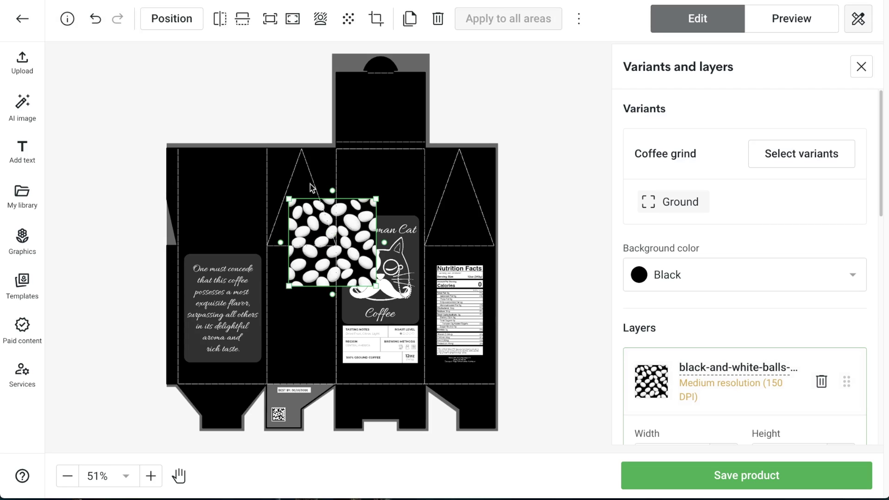
Stretch the yarn-ball image to fill the whole coffee bag area instead of tiling it
{"action": "left_click", "coordinate": [351, 24]}
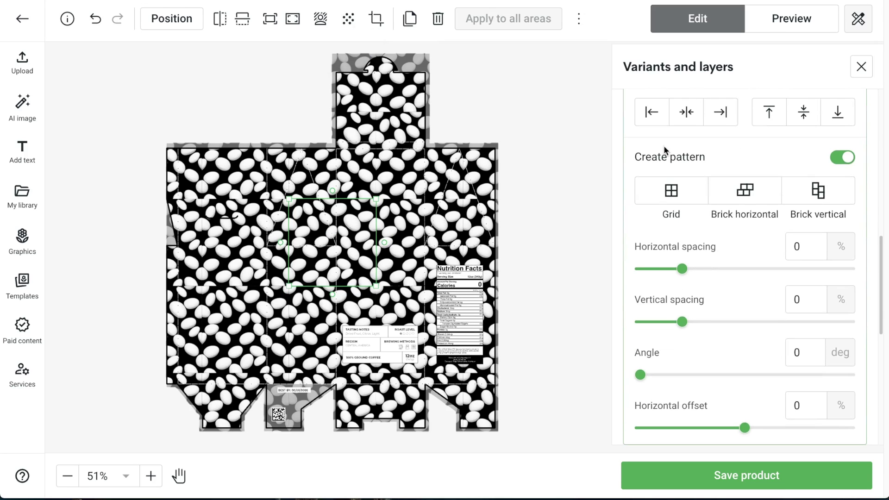
{"action": "left_click", "coordinate": [842, 159]}
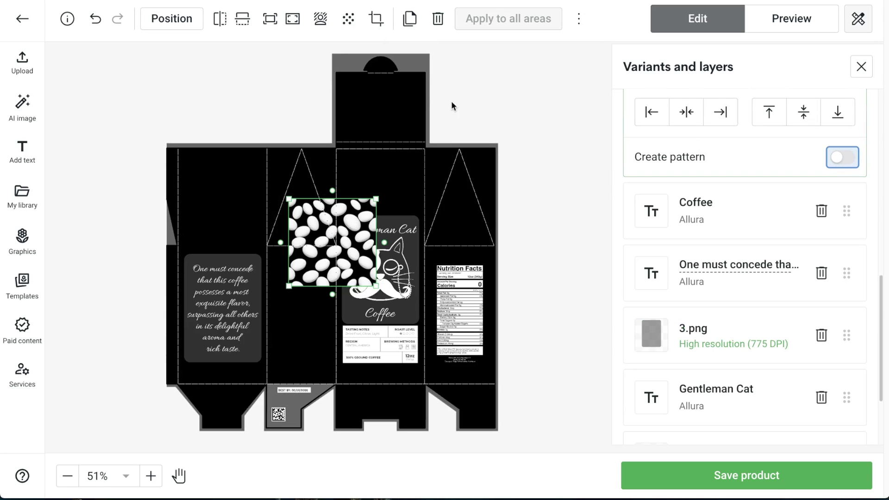
{"action": "left_click", "coordinate": [292, 20]}
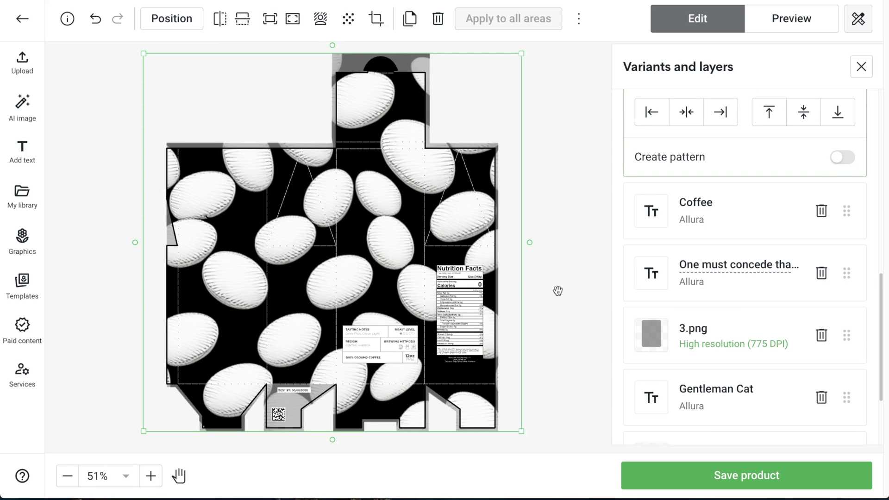
Move the yarn-ball layer behind the label and text, then preview the coffee bag mockup
{"action": "scroll", "coordinate": [741, 282], "scroll_direction": "up", "scroll_amount": 8}
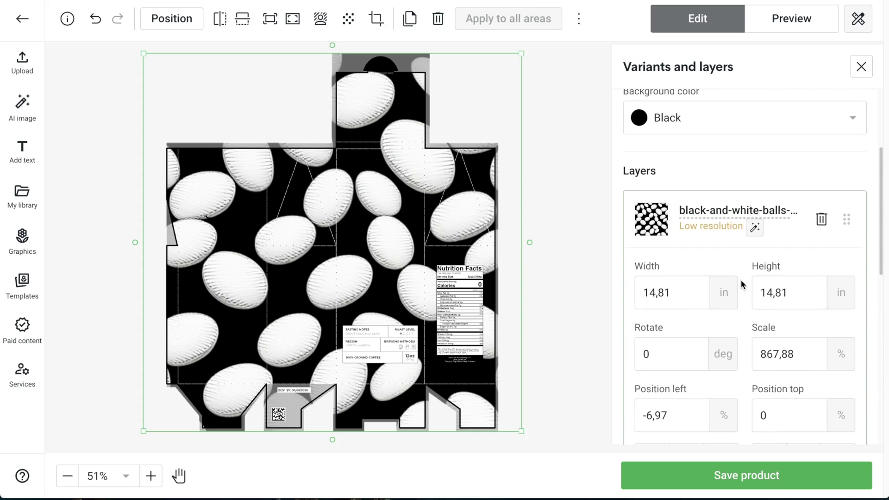
{"action": "left_click", "coordinate": [802, 241]}
{"action": "left_click_drag", "start_coordinate": [846, 222], "coordinate": [848, 419]}
{"action": "left_click", "coordinate": [788, 23]}
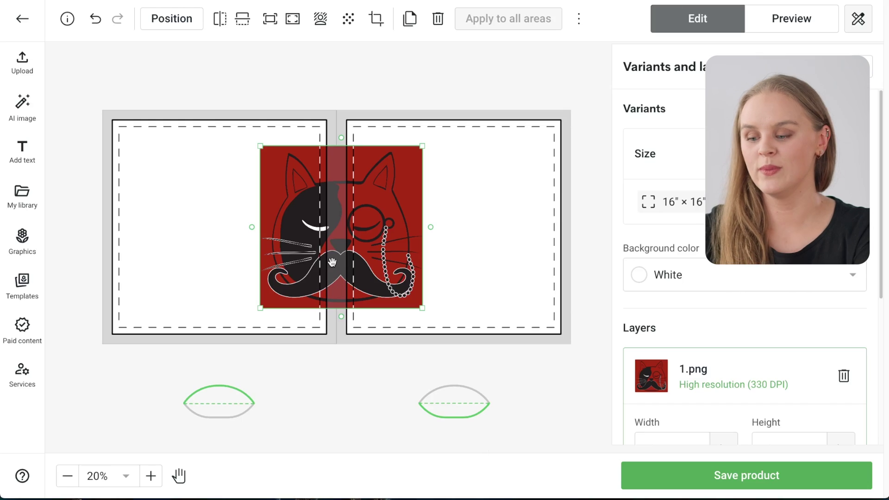
Size the red cat image to fit the pillow area and align it to the left face
{"action": "left_click_drag", "start_coordinate": [260, 147], "coordinate": [212, 111]}
{"action": "left_click_drag", "start_coordinate": [279, 128], "coordinate": [289, 131]}
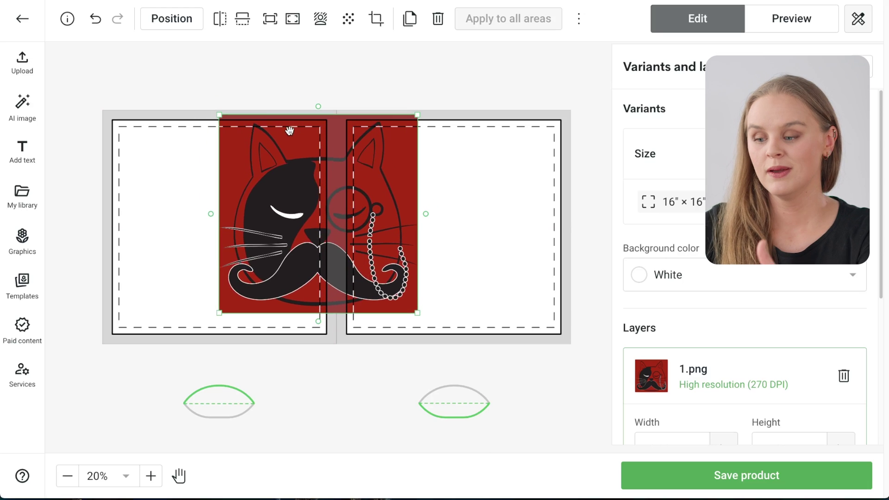
{"action": "left_click", "coordinate": [272, 21]}
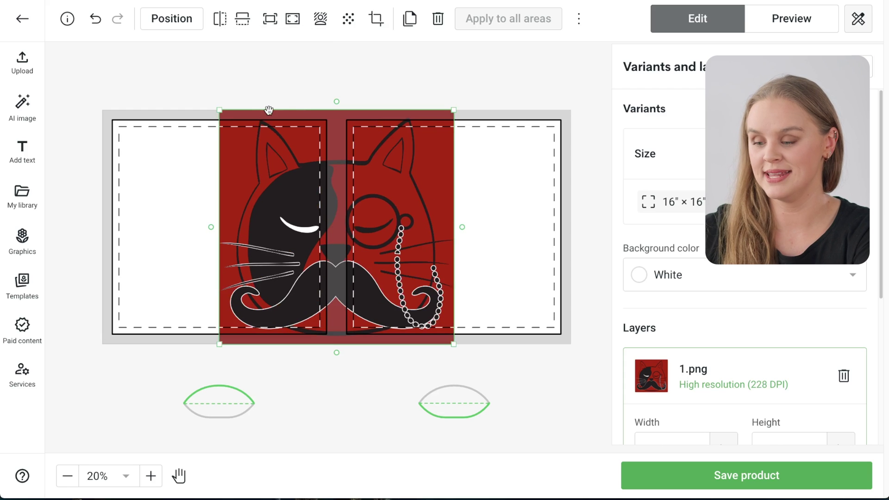
{"action": "left_click", "coordinate": [291, 22]}
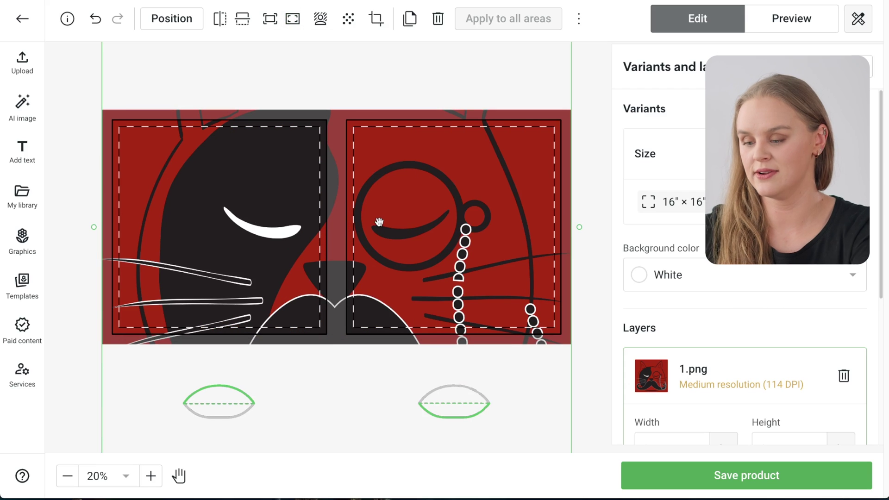
{"action": "left_click", "coordinate": [271, 21]}
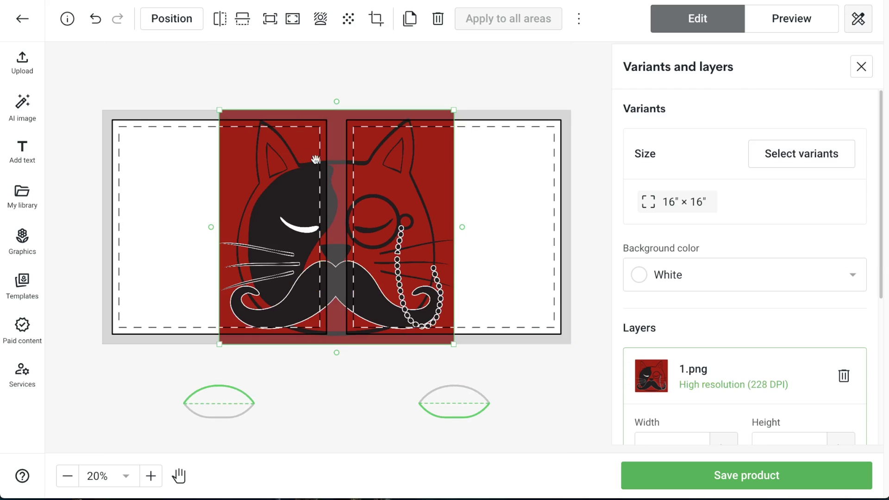
{"action": "left_click_drag", "start_coordinate": [325, 193], "coordinate": [287, 192]}
{"action": "scroll", "coordinate": [669, 329], "scroll_direction": "down", "scroll_amount": 3}
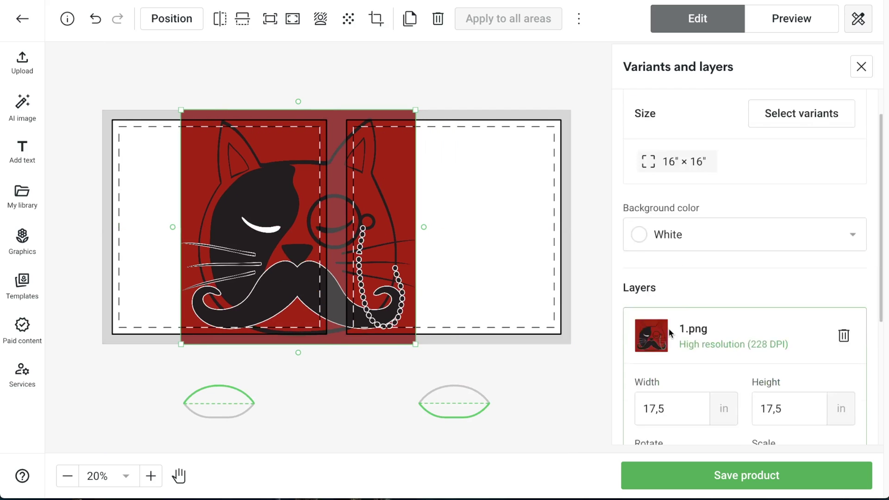
{"action": "scroll", "coordinate": [669, 329], "scroll_direction": "down", "scroll_amount": 2}
{"action": "left_click", "coordinate": [661, 373]}
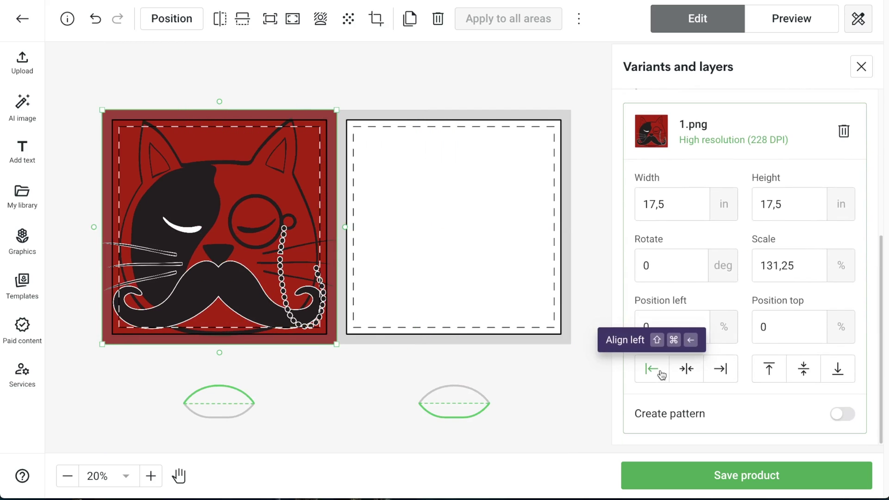
Duplicate the cat, align the copy right and vertically centred, then preview the pillow
{"action": "left_click", "coordinate": [409, 18]}
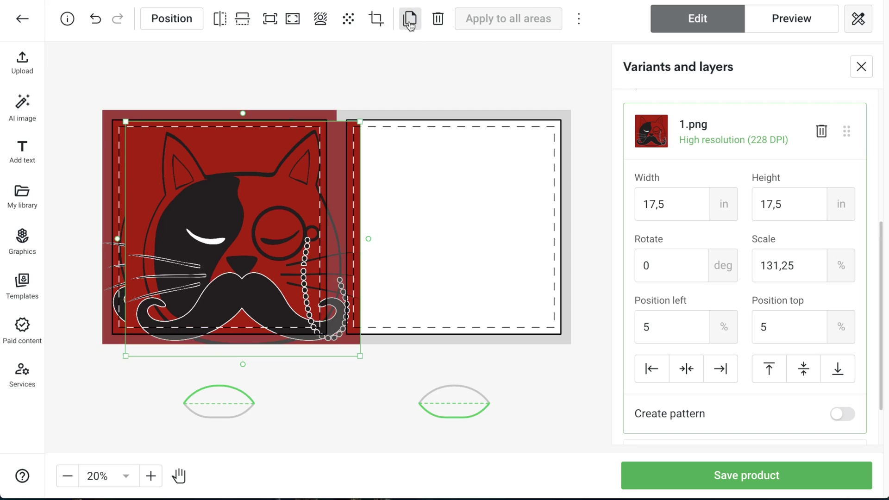
{"action": "scroll", "coordinate": [728, 258], "scroll_direction": "down", "scroll_amount": 1}
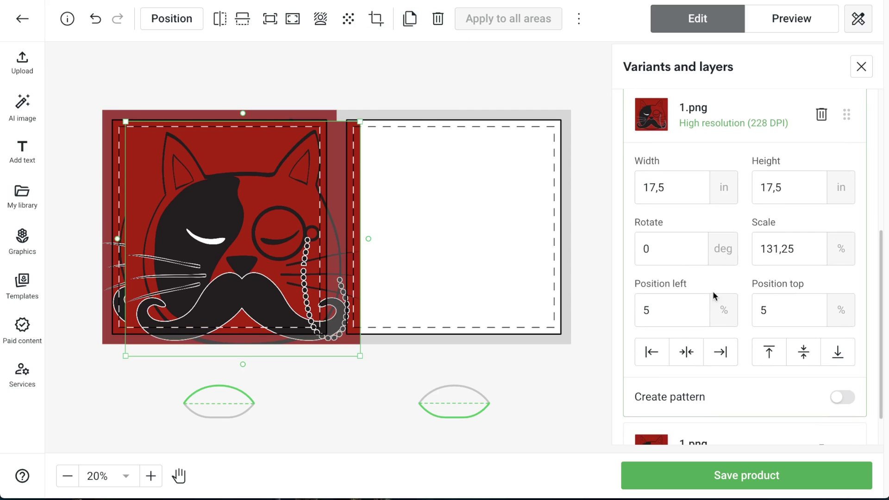
{"action": "left_click", "coordinate": [723, 353]}
{"action": "left_click", "coordinate": [804, 363]}
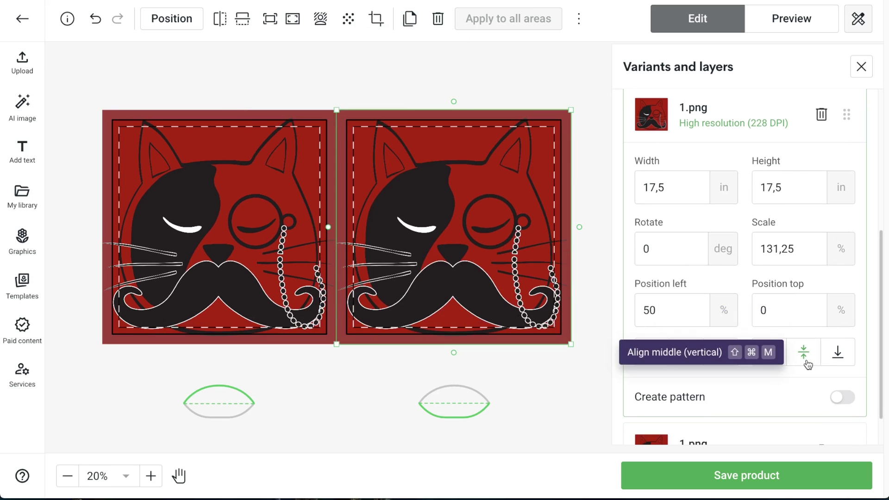
{"action": "left_click", "coordinate": [776, 27]}
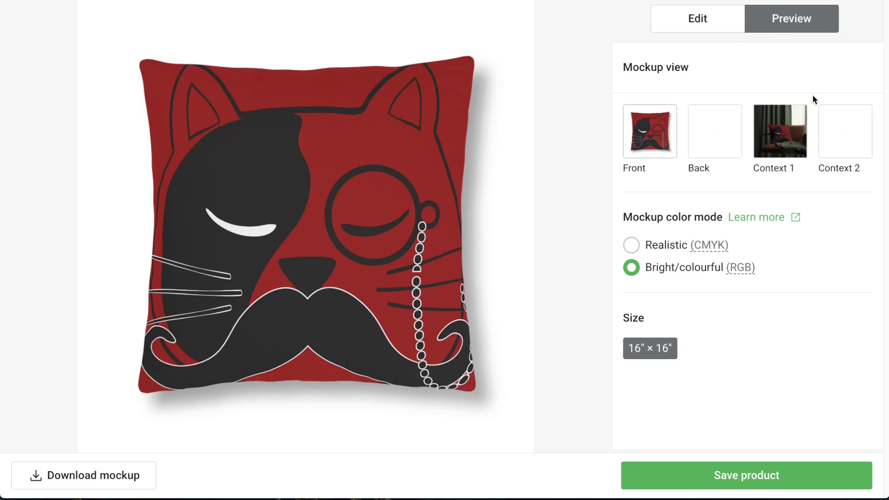
Show the pillow mockup in the Context 2 sofa scene
{"action": "left_click", "coordinate": [839, 151]}
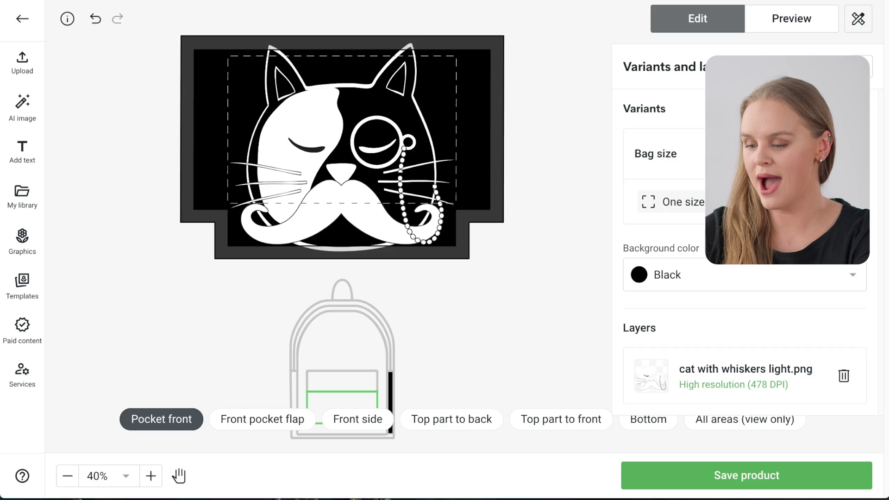
Shrink the white cat on the pocket front and tile it as a repeating pattern
{"action": "left_click", "coordinate": [381, 193]}
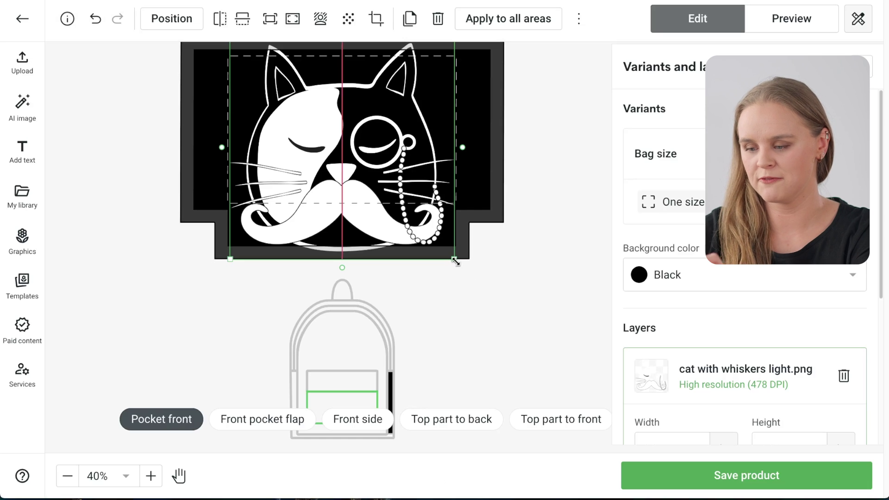
{"action": "left_click_drag", "start_coordinate": [454, 259], "coordinate": [387, 190]}
{"action": "left_click_drag", "start_coordinate": [309, 126], "coordinate": [330, 150]}
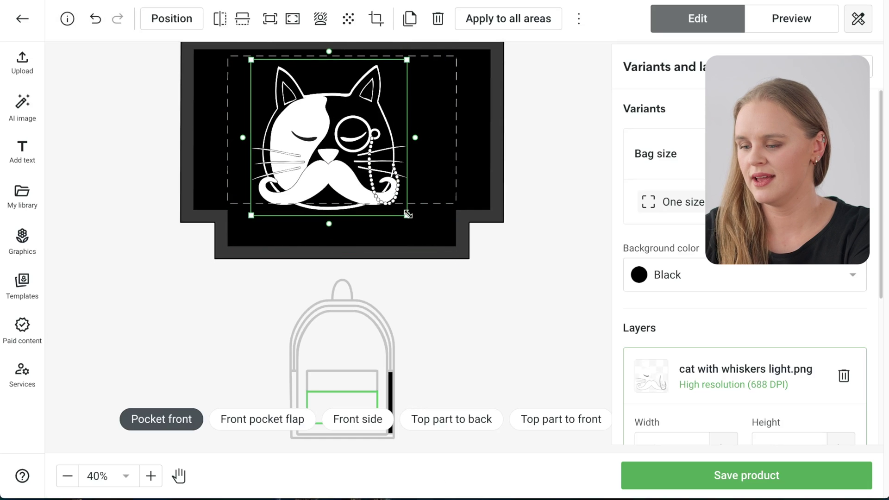
{"action": "left_click_drag", "start_coordinate": [407, 216], "coordinate": [343, 150]}
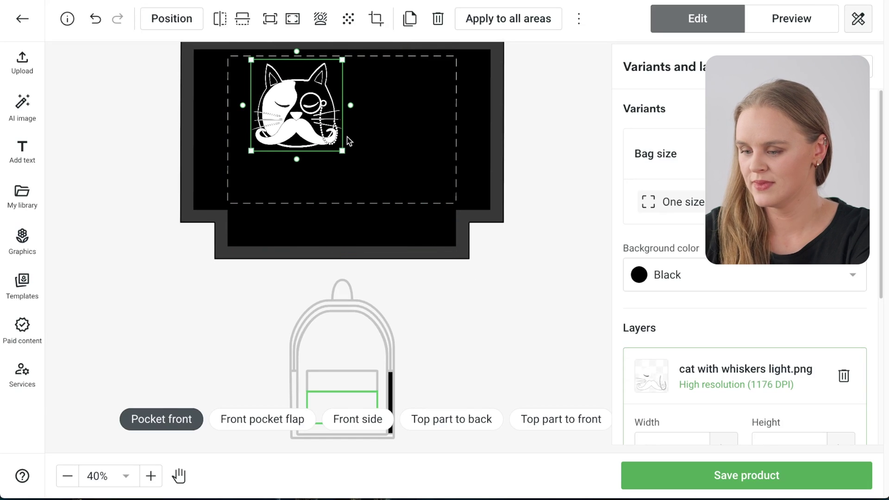
{"action": "left_click", "coordinate": [349, 19]}
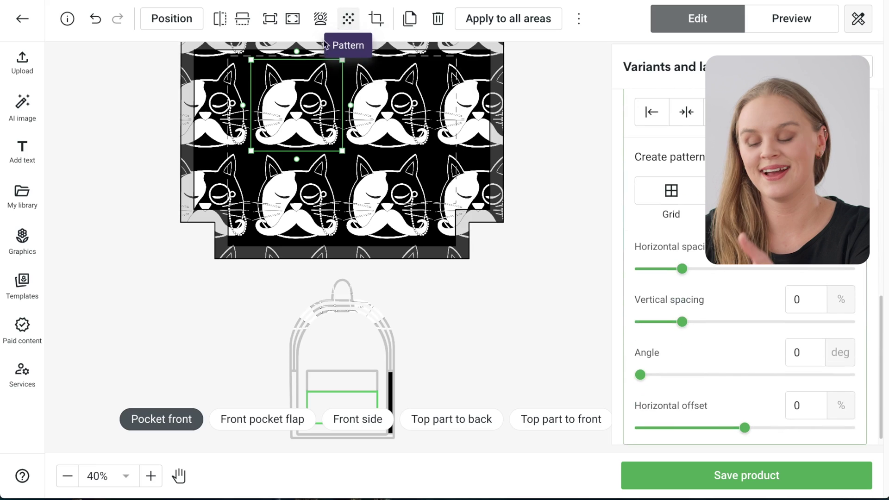
Check the pocket flap, front and top strip, then apply the cat pattern to all areas
{"action": "left_click", "coordinate": [261, 420]}
{"action": "left_click", "coordinate": [345, 424]}
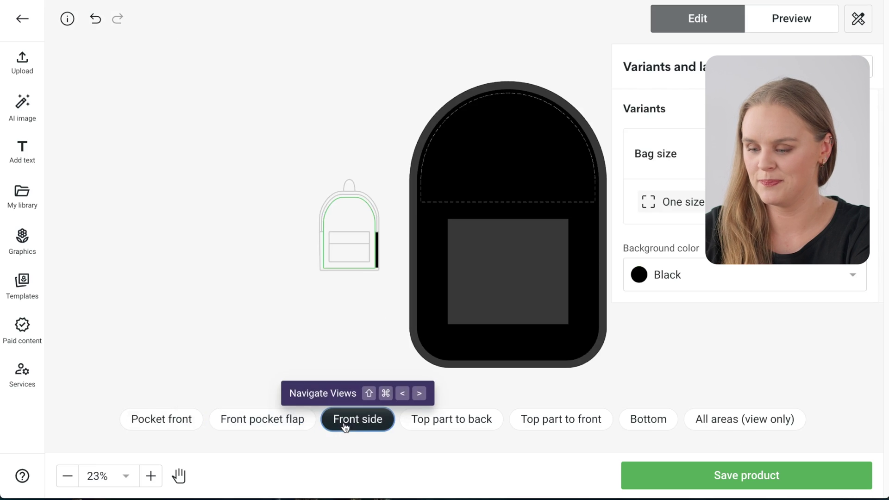
{"action": "left_click", "coordinate": [452, 420]}
{"action": "left_click", "coordinate": [187, 425]}
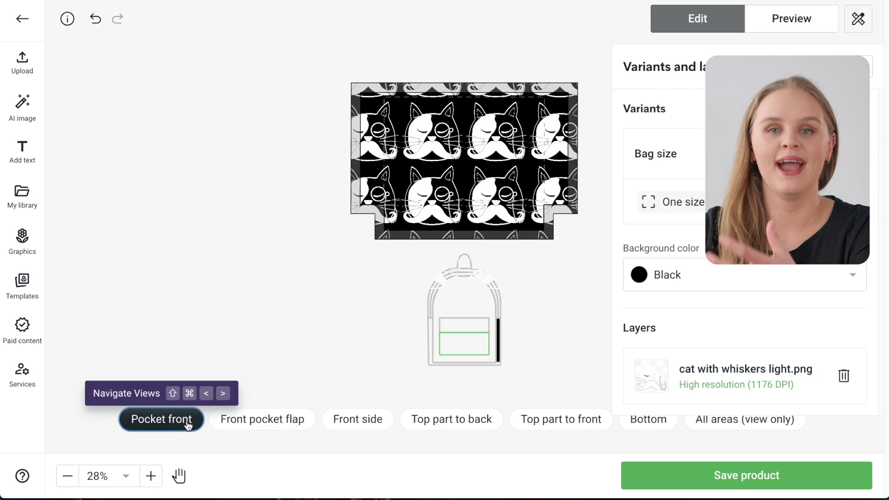
{"action": "left_click", "coordinate": [486, 145]}
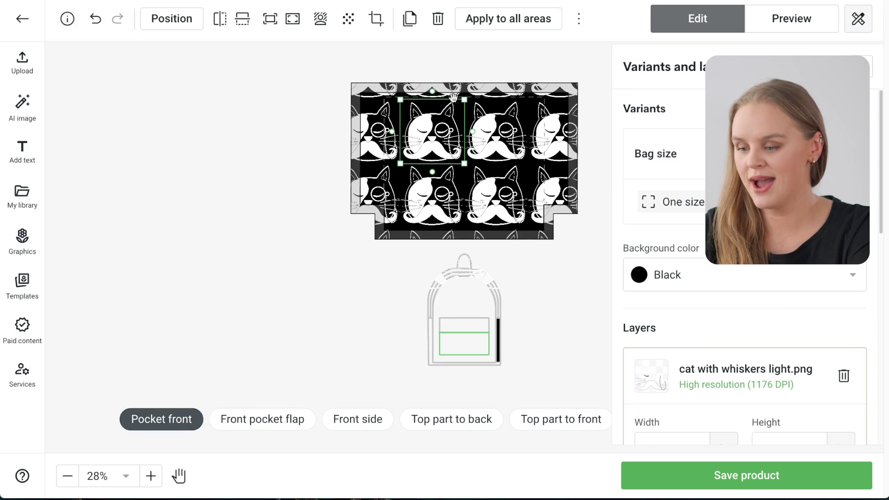
{"action": "left_click", "coordinate": [480, 21]}
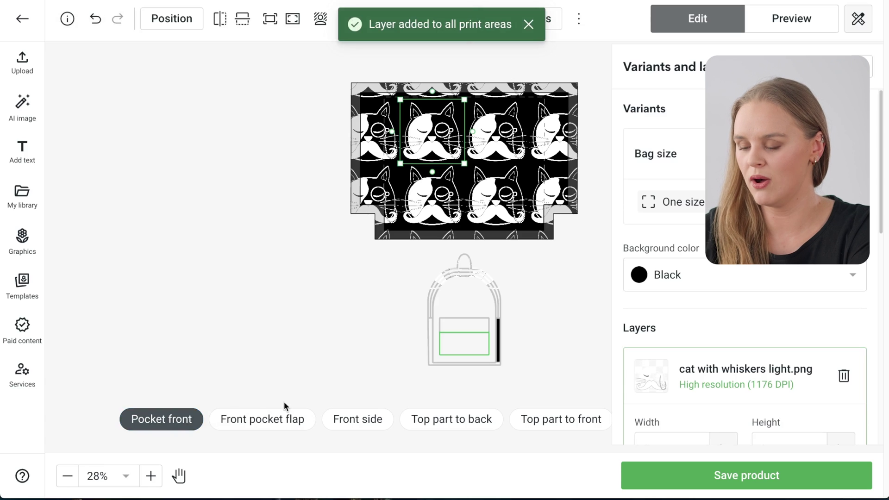
Verify the pattern on the flap, front, top-to-back and top-to-front strips, then show all areas
{"action": "left_click", "coordinate": [276, 419]}
{"action": "left_click", "coordinate": [354, 418]}
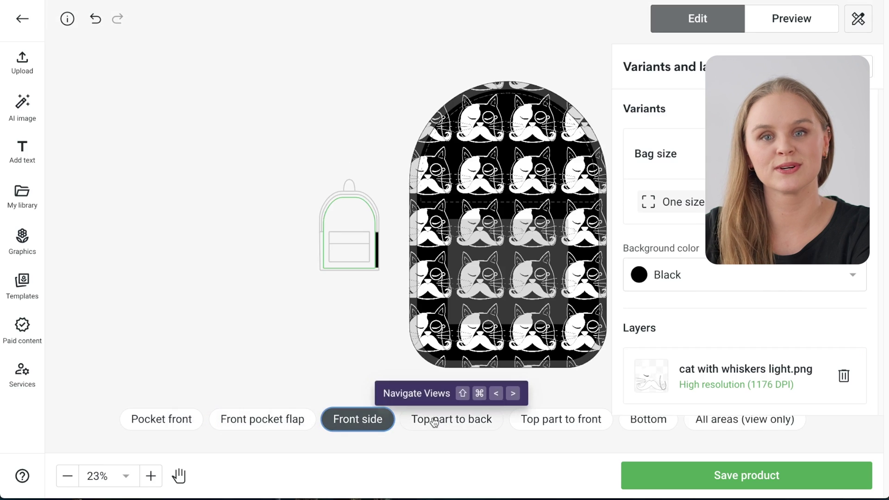
{"action": "left_click", "coordinate": [434, 420]}
{"action": "left_click", "coordinate": [538, 420]}
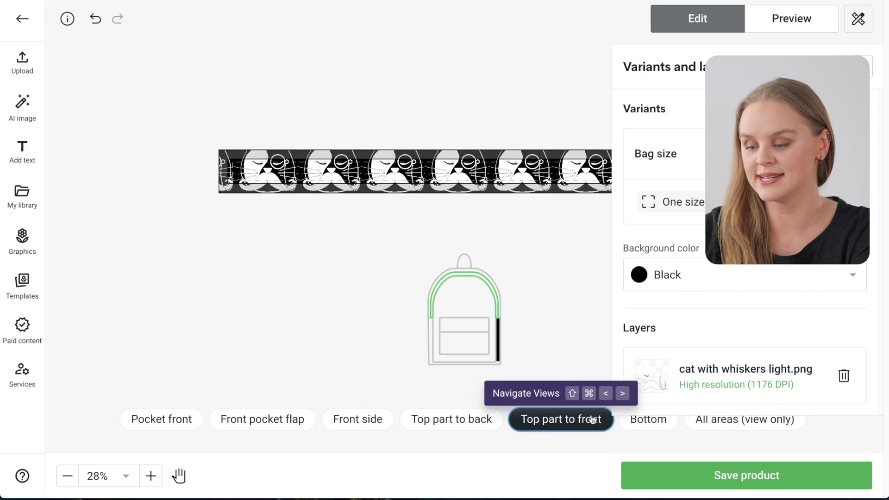
{"action": "left_click", "coordinate": [715, 420]}
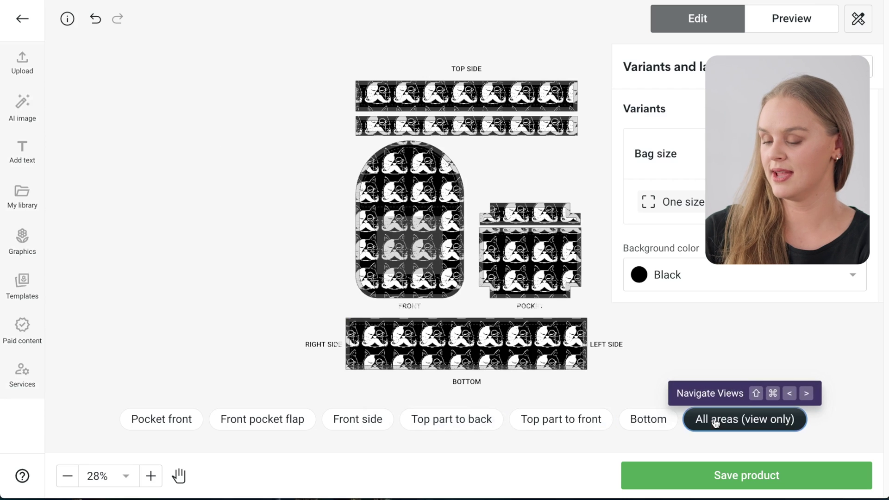
Preview the backpack mockup with the tiled white cat pattern
{"action": "left_click", "coordinate": [779, 30]}
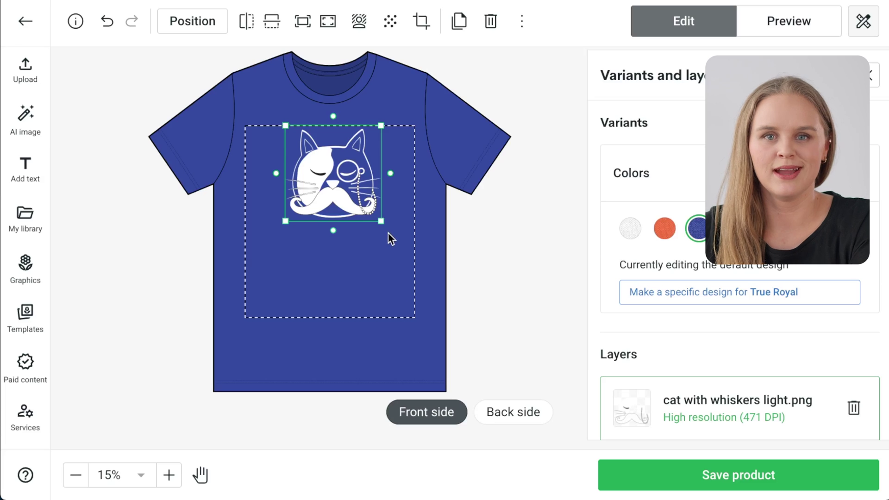
Resize the white cat on the t-shirt to a width of 3.5 in
{"action": "left_click_drag", "start_coordinate": [381, 221], "coordinate": [336, 170]}
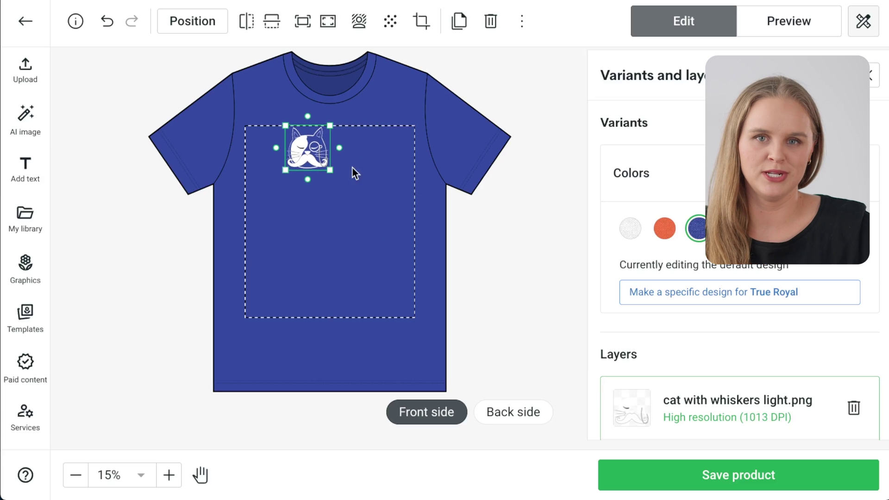
{"action": "scroll", "coordinate": [690, 297], "scroll_direction": "down", "scroll_amount": 4}
{"action": "left_click_drag", "start_coordinate": [659, 304], "coordinate": [608, 308]}
{"action": "type", "text": "4.5"}
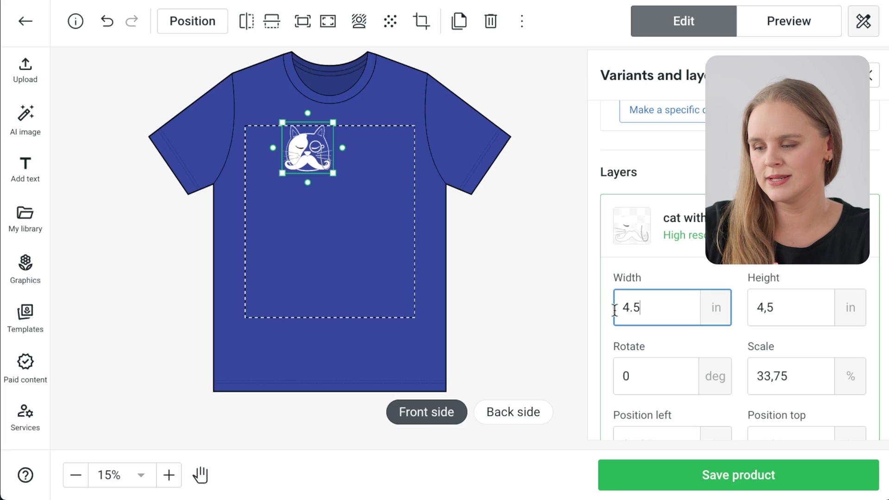
{"action": "left_click_drag", "start_coordinate": [298, 153], "coordinate": [367, 179]}
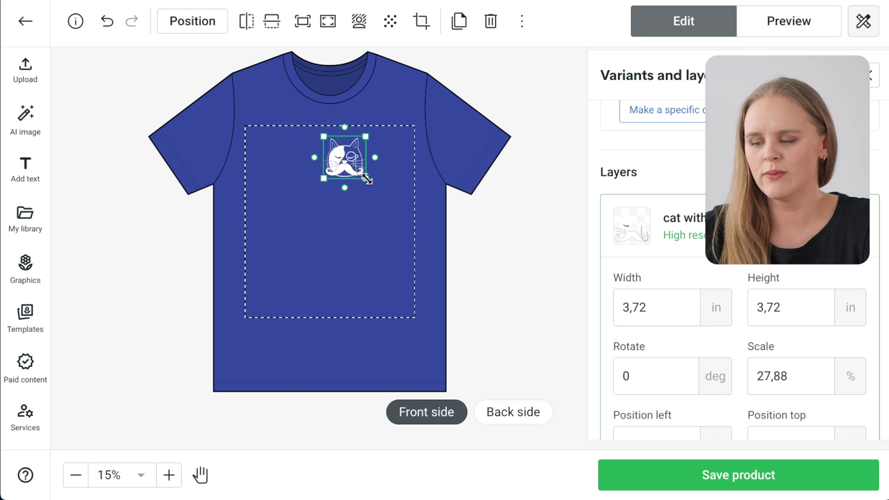
{"action": "left_click", "coordinate": [646, 306]}
{"action": "type", "text": "3.5"}
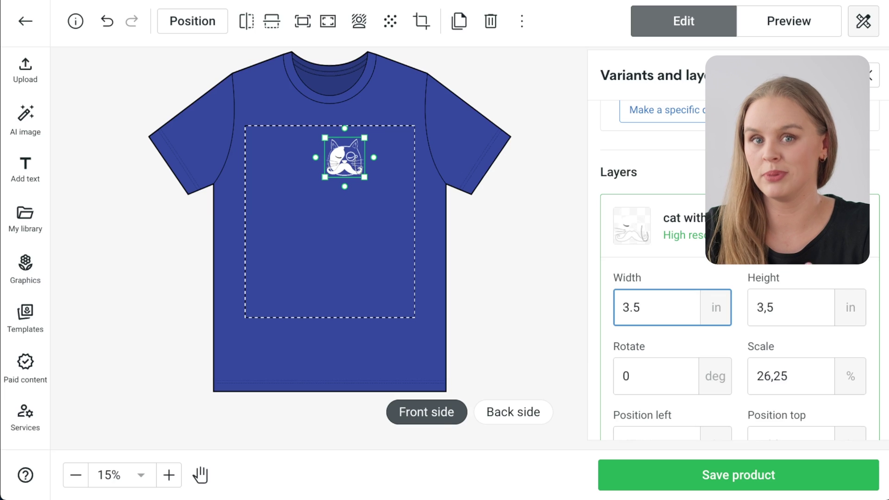
Place the cat at the top-right of the print area as a chest graphic and preview it
{"action": "left_click_drag", "start_coordinate": [349, 163], "coordinate": [397, 155]}
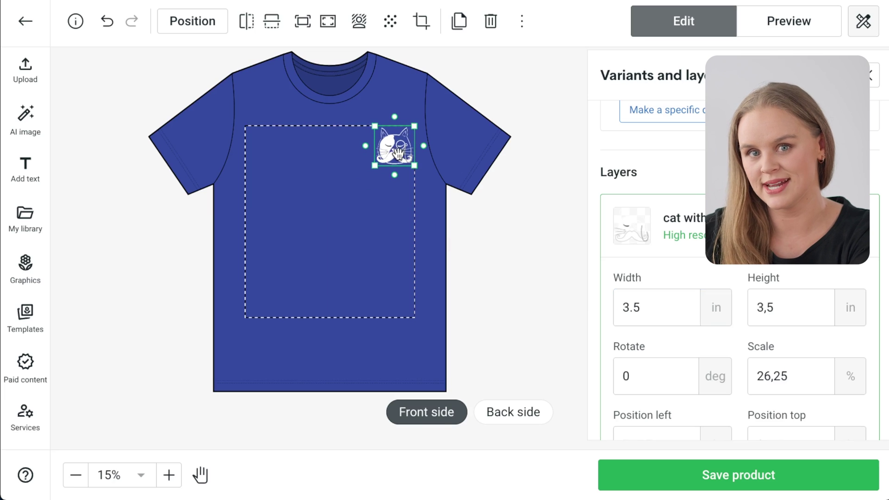
{"action": "left_click_drag", "start_coordinate": [401, 149], "coordinate": [380, 148]}
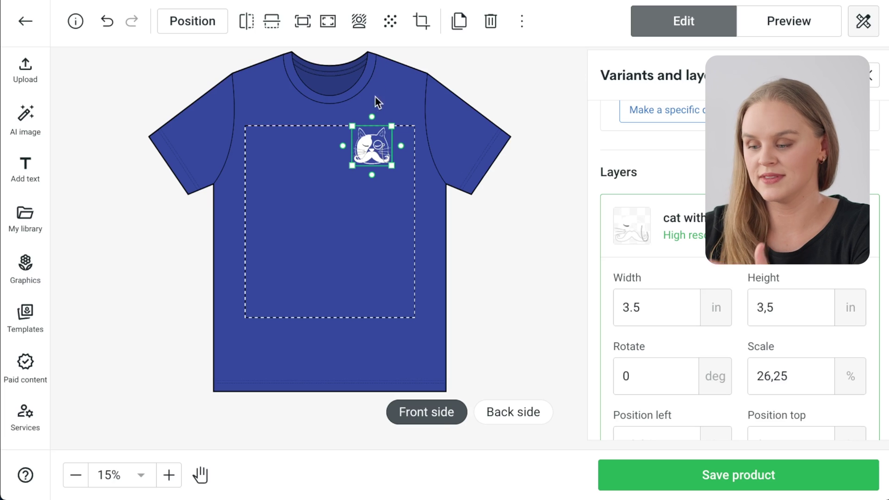
{"action": "left_click_drag", "start_coordinate": [376, 146], "coordinate": [378, 164]}
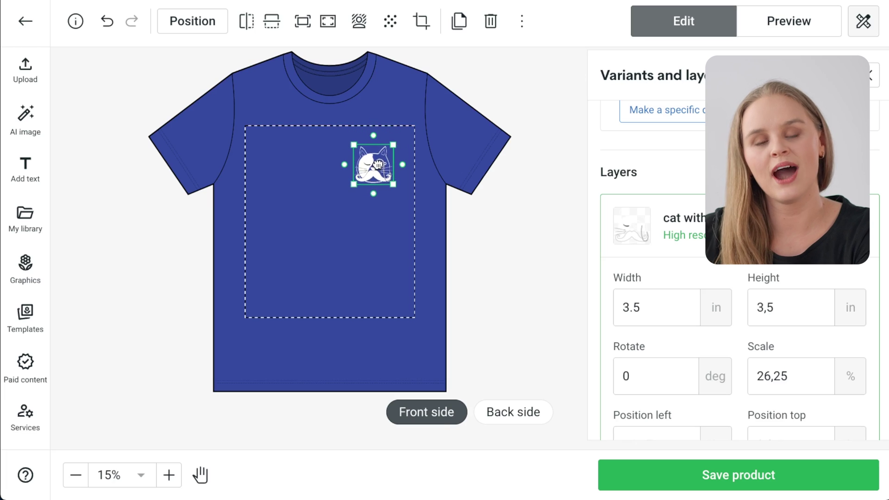
{"action": "left_click_drag", "start_coordinate": [378, 164], "coordinate": [379, 165]}
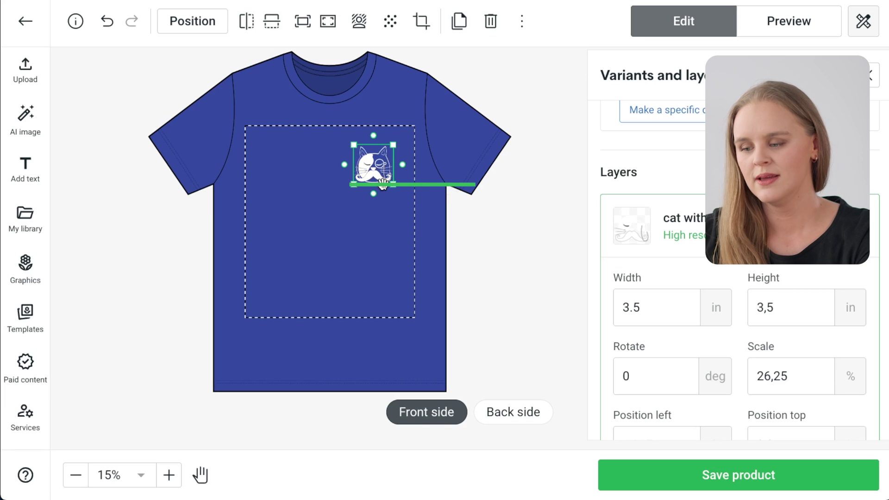
{"action": "left_click_drag", "start_coordinate": [378, 170], "coordinate": [378, 152]}
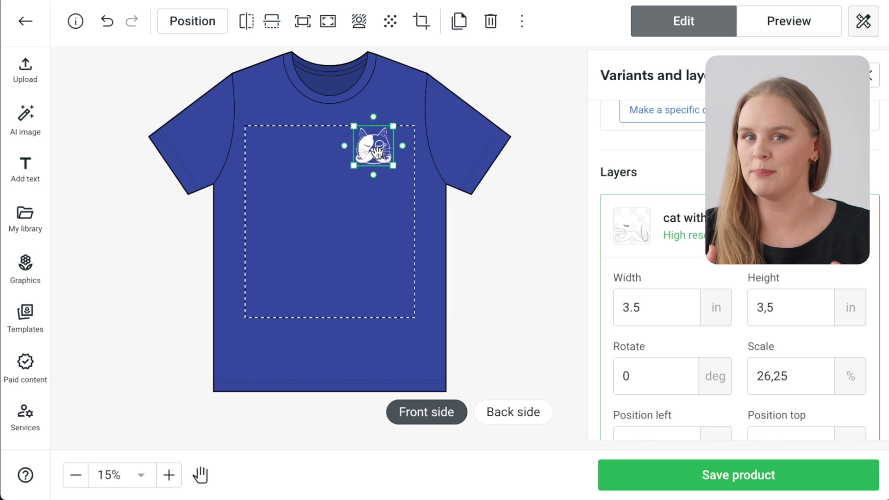
{"action": "left_click", "coordinate": [783, 29]}
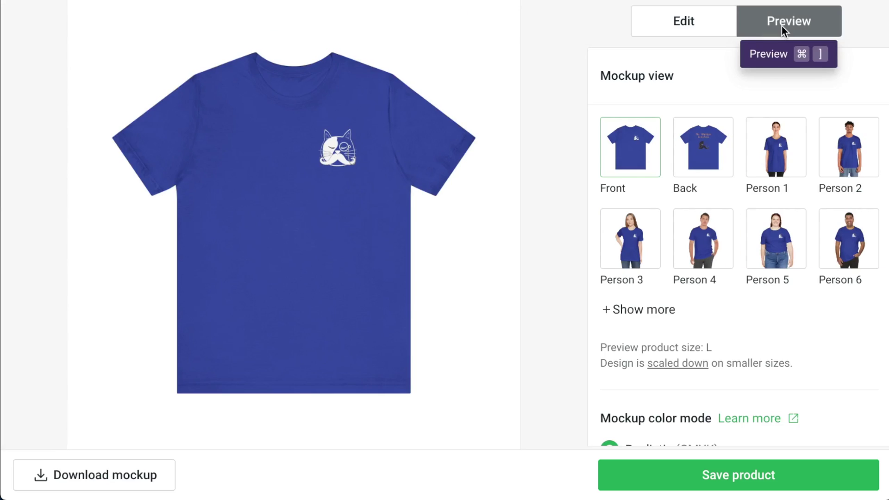
Check the shirt on the Person 3 to Person 6 models and save the product
{"action": "left_click", "coordinate": [647, 243]}
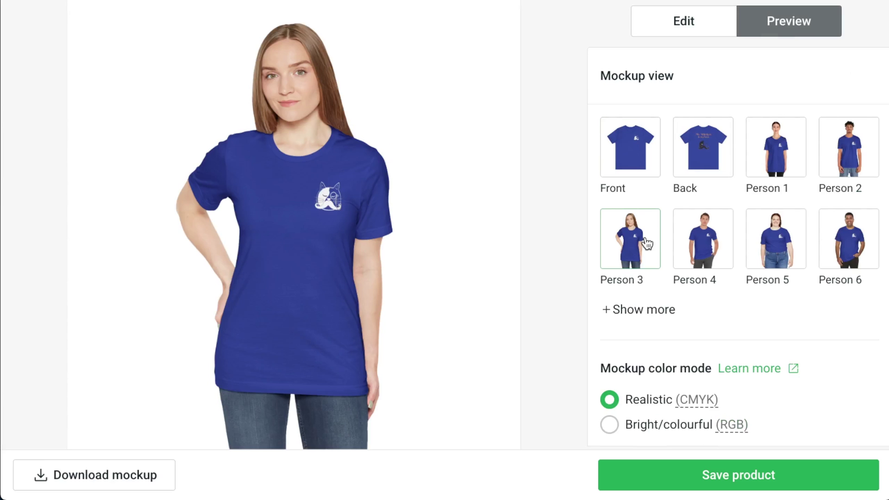
{"action": "left_click", "coordinate": [697, 246]}
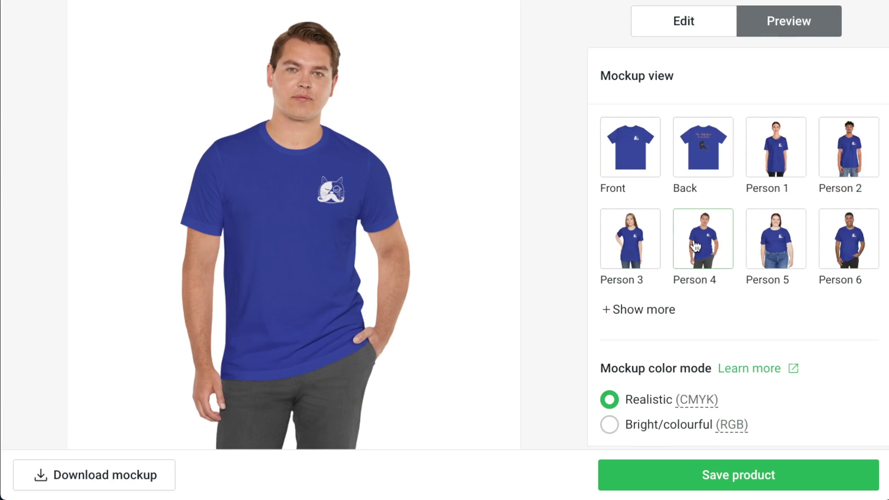
{"action": "left_click", "coordinate": [765, 248]}
{"action": "left_click", "coordinate": [839, 251]}
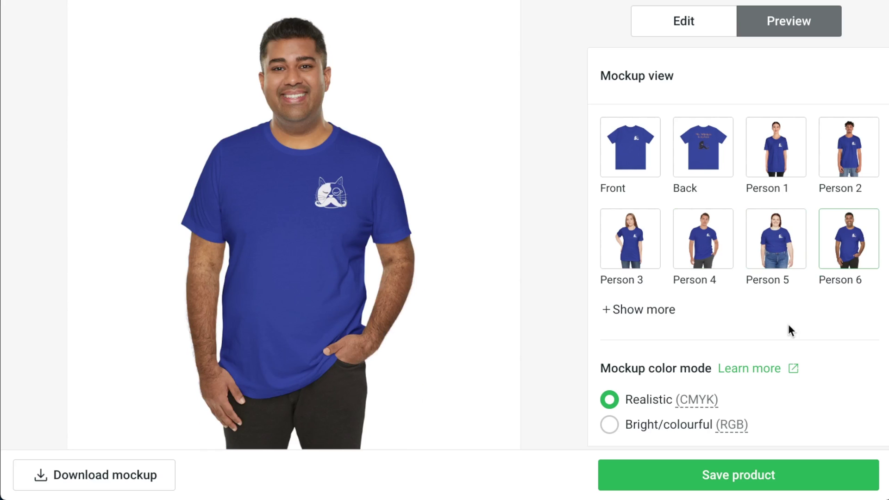
{"action": "left_click", "coordinate": [735, 476]}
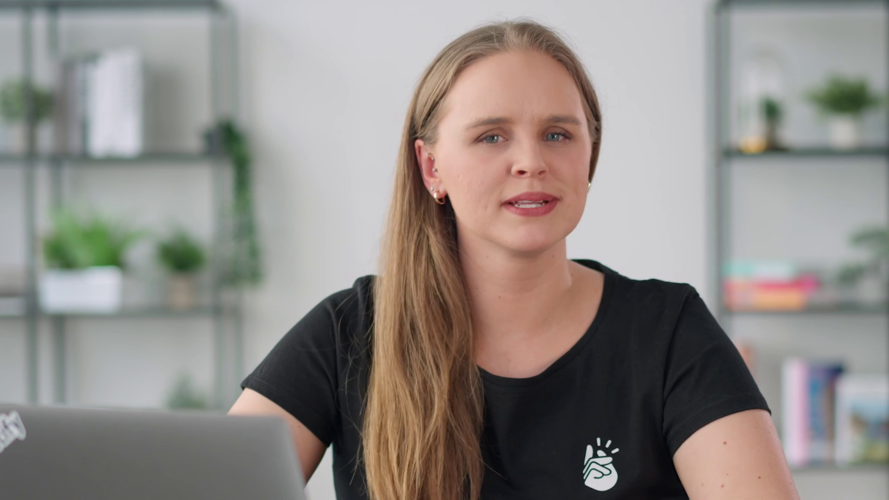